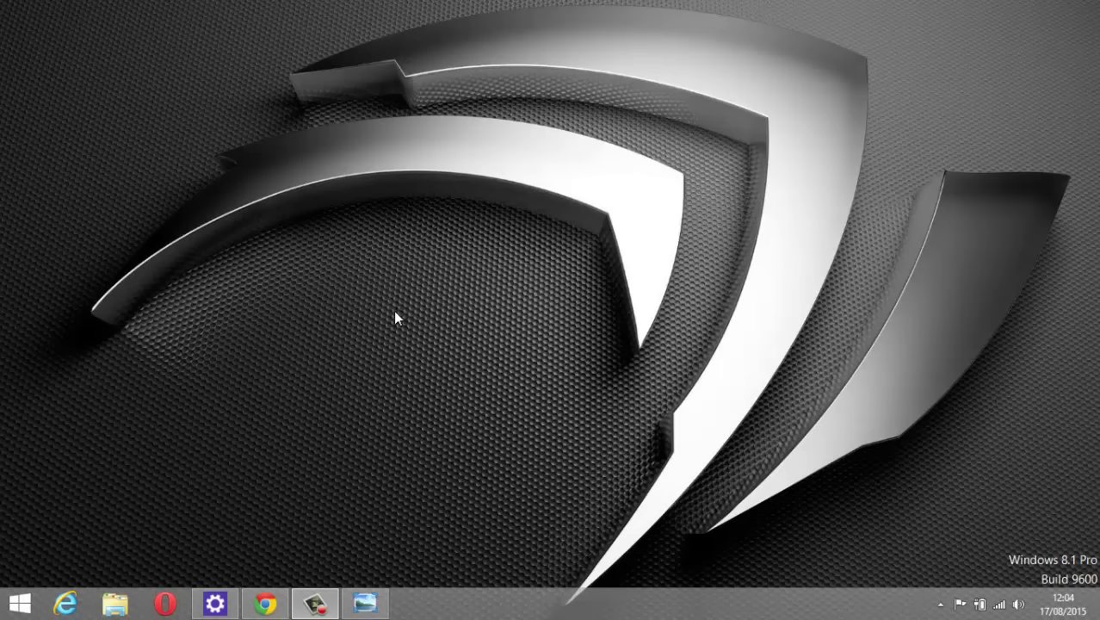
Restore Chrome and replace the Google URL with the router address 192.168.1.1.
left_click(266, 603)
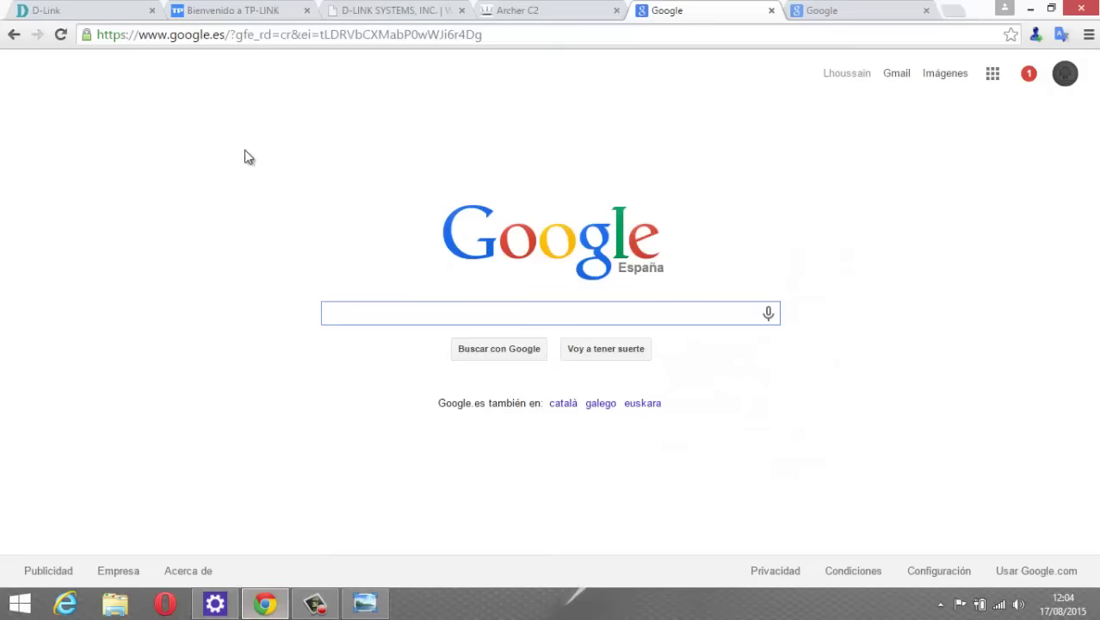
left_click(207, 39)
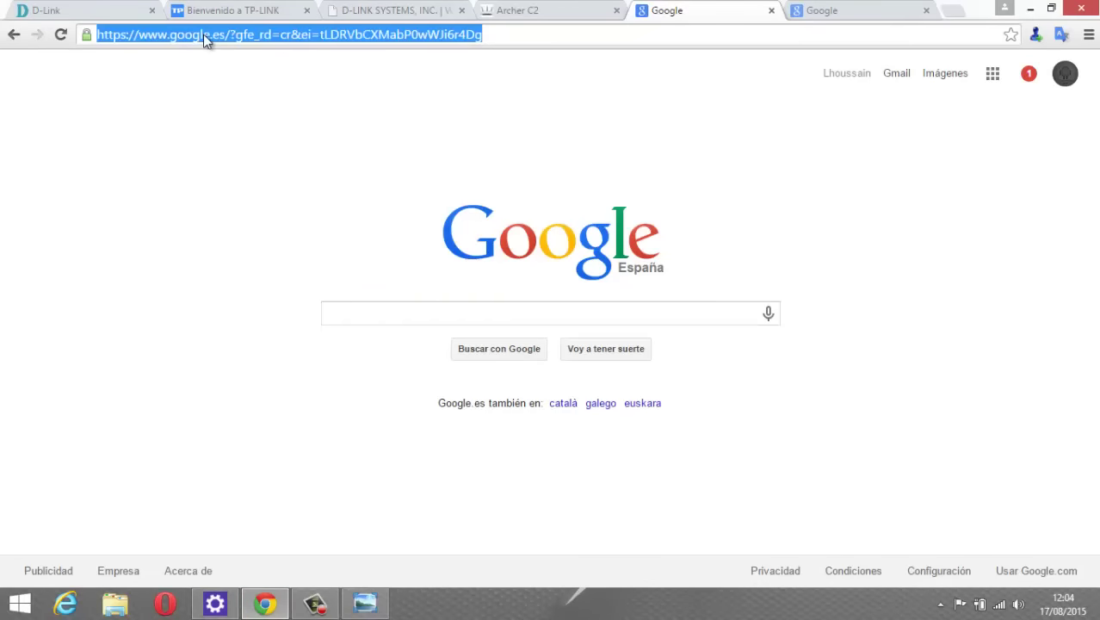
type("19")
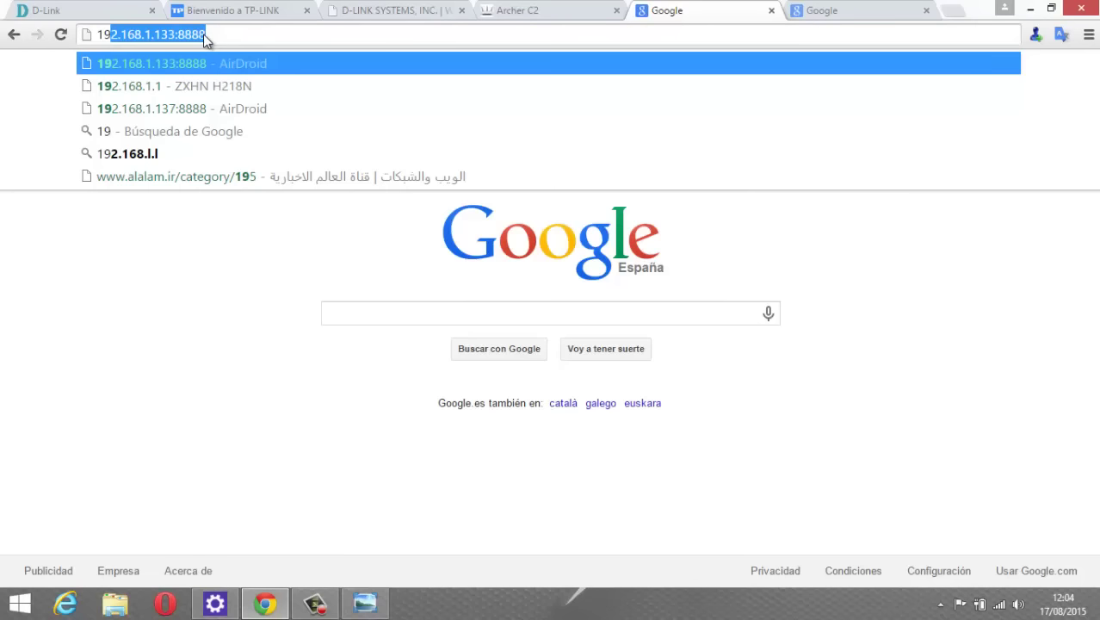
type("2.1")
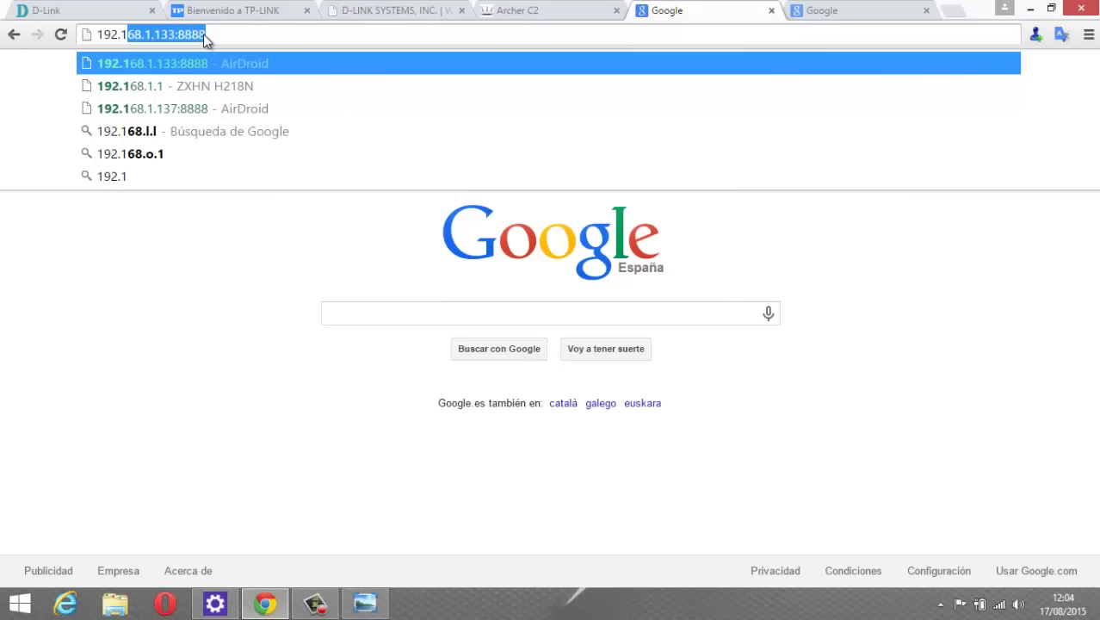
type("68.")
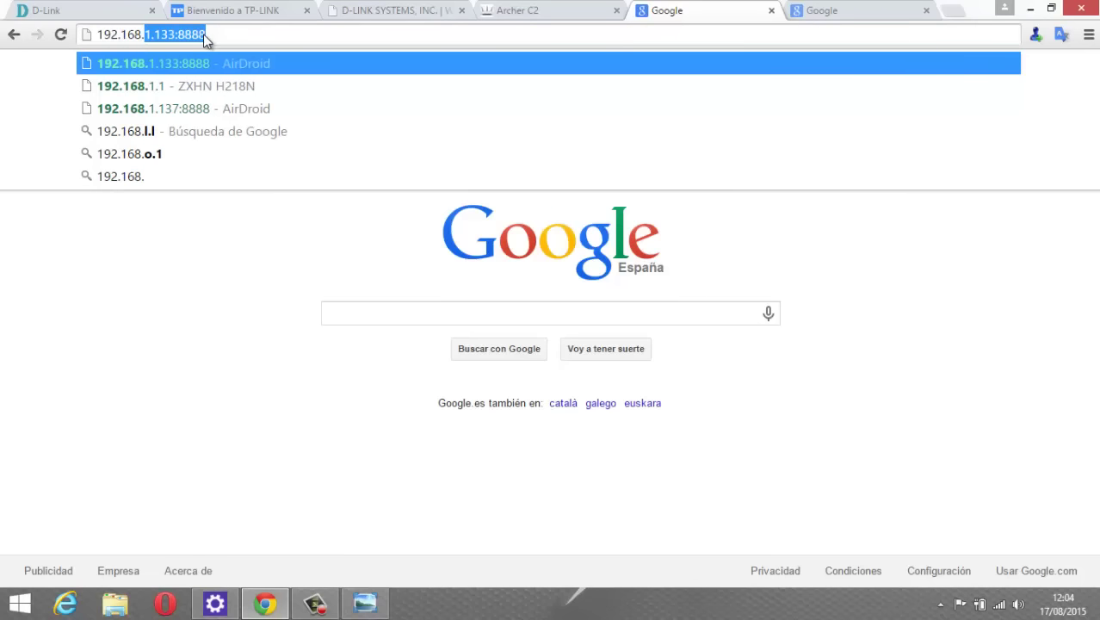
type("1.1")
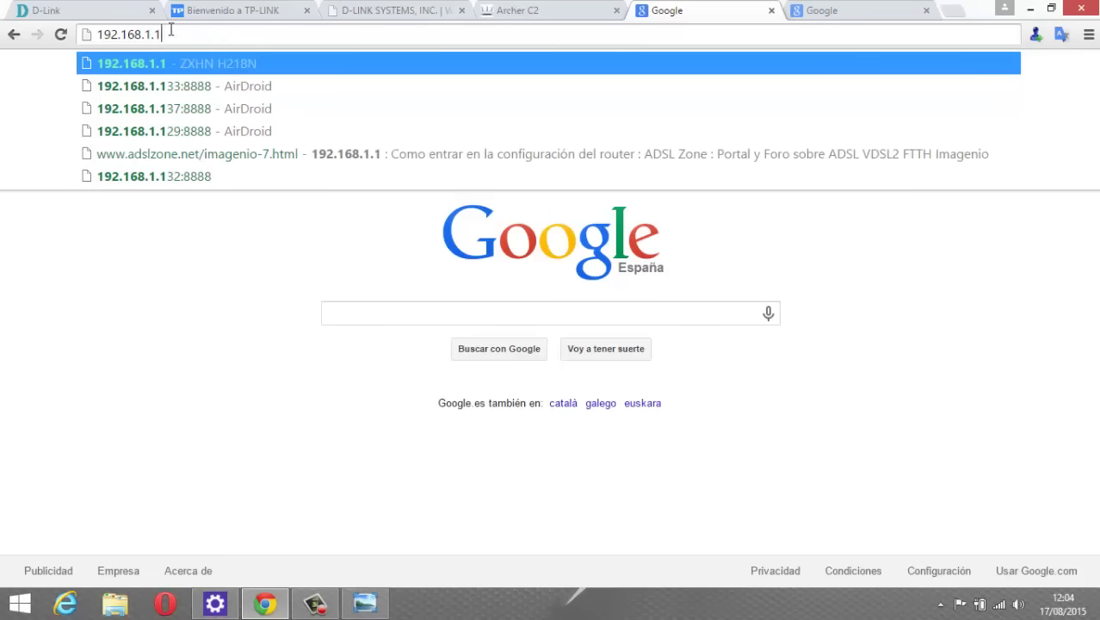
left_click_drag(169, 35, 84, 49)
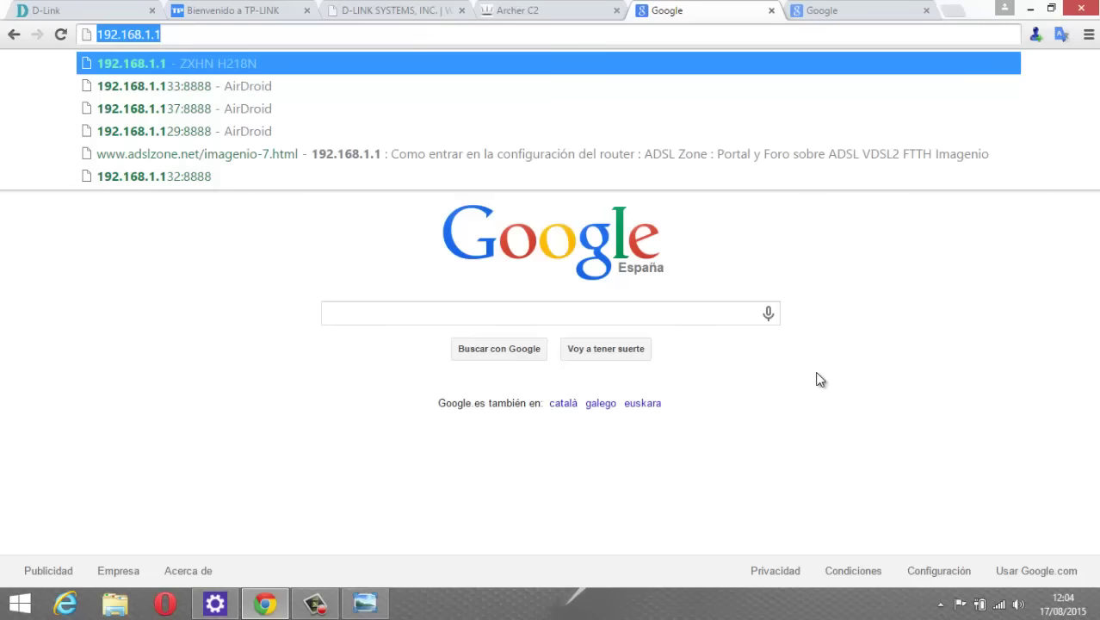
right_click(999, 605)
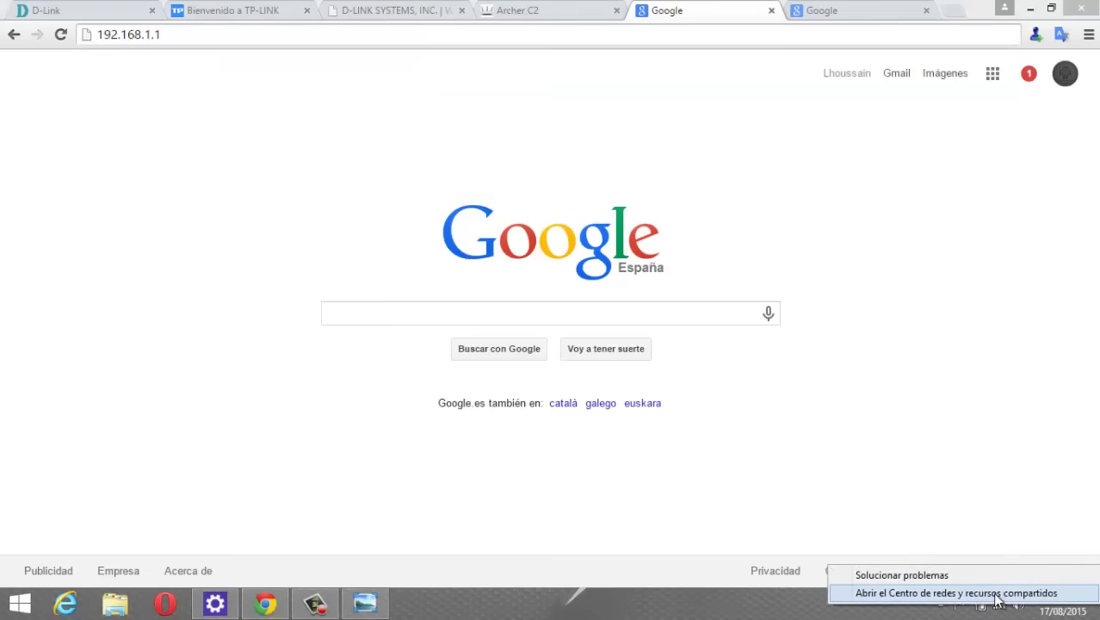
left_click(996, 593)
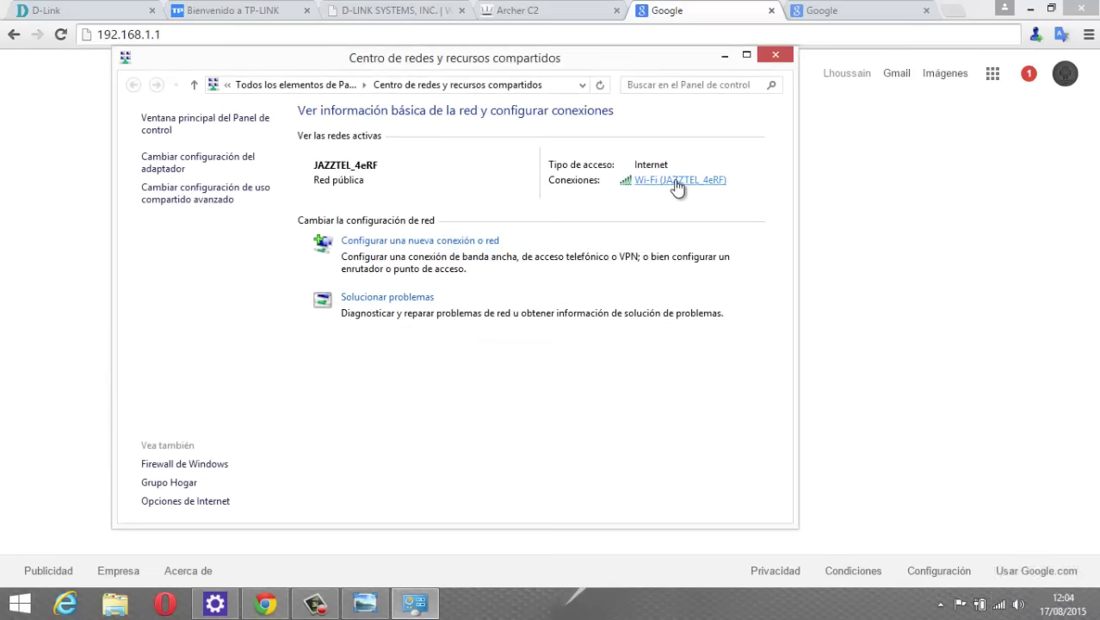
left_click(676, 183)
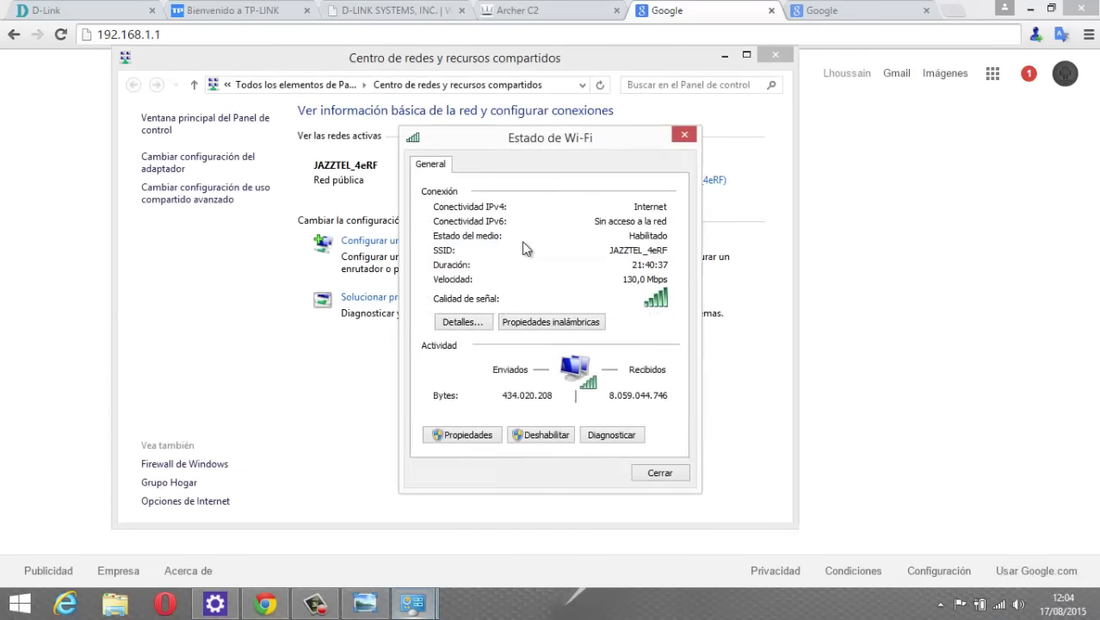
left_click(461, 323)
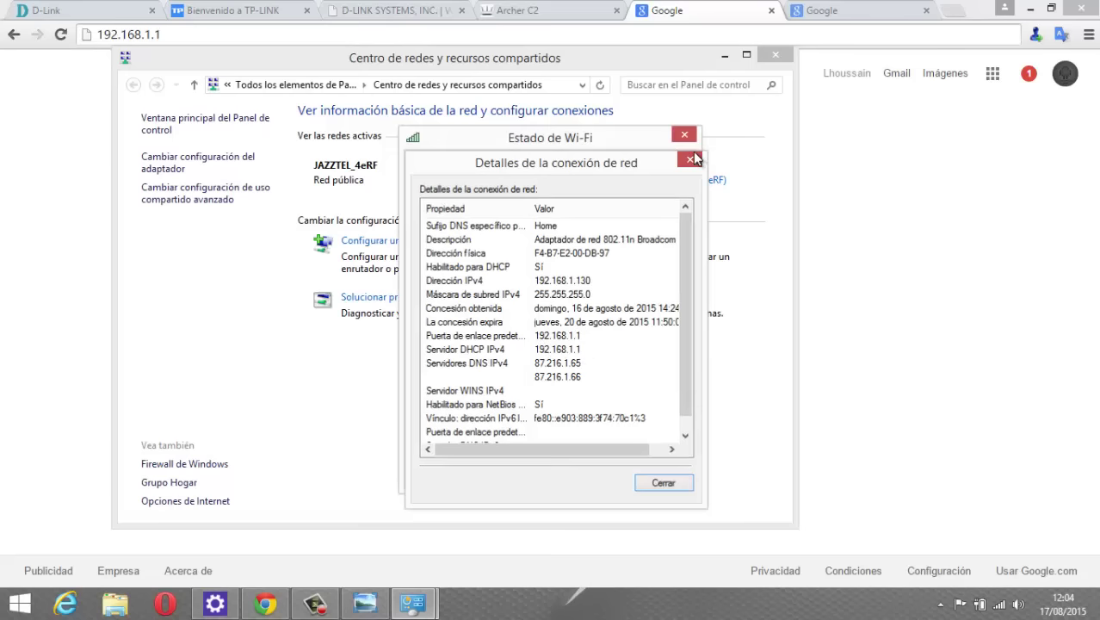
left_click(691, 159)
left_click(684, 135)
left_click(775, 54)
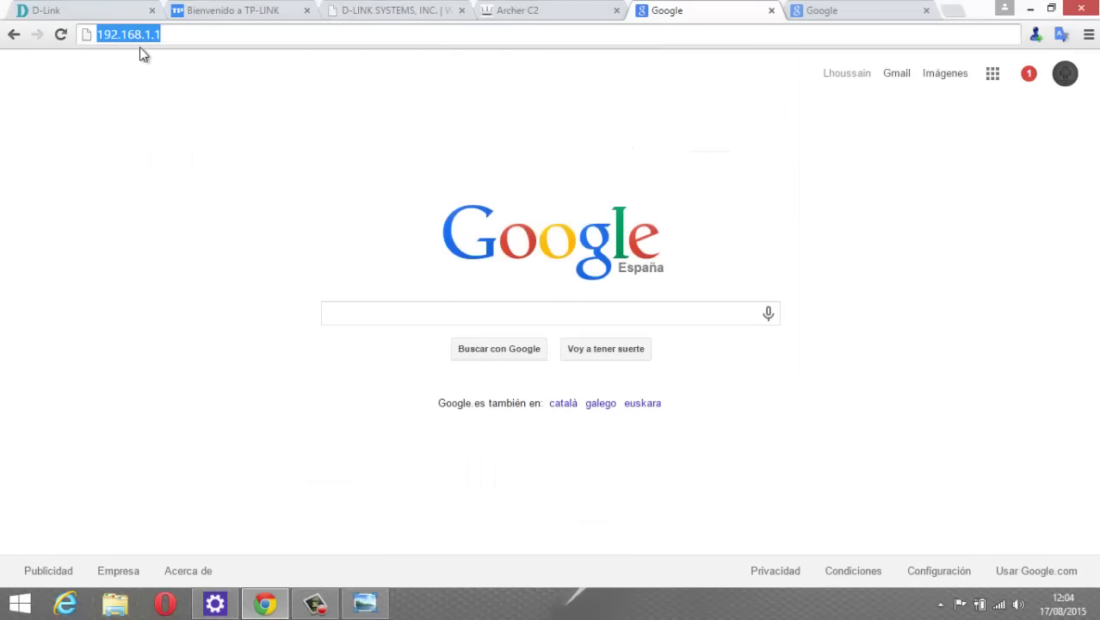
Load 192.168.1.1 and enter the router username in the login form.
key("Return")
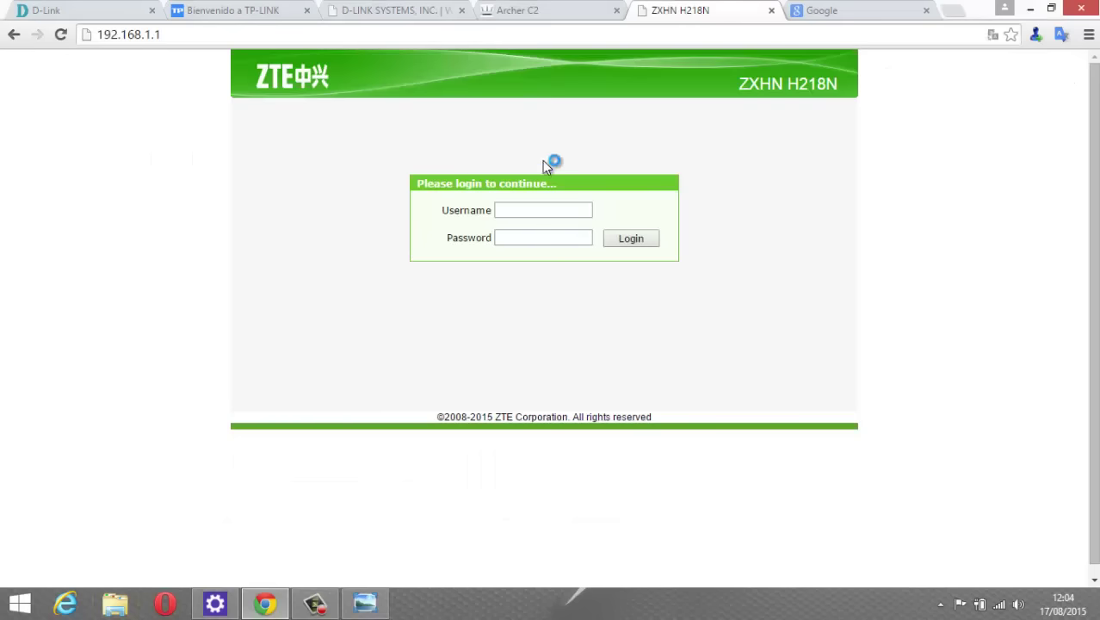
left_click(512, 212)
type("jazzel")
left_click(512, 237)
left_click(517, 213)
type("t")
Enter the router password and log in to the ZTE ZXHN H218N.
left_click(534, 239)
type("******")
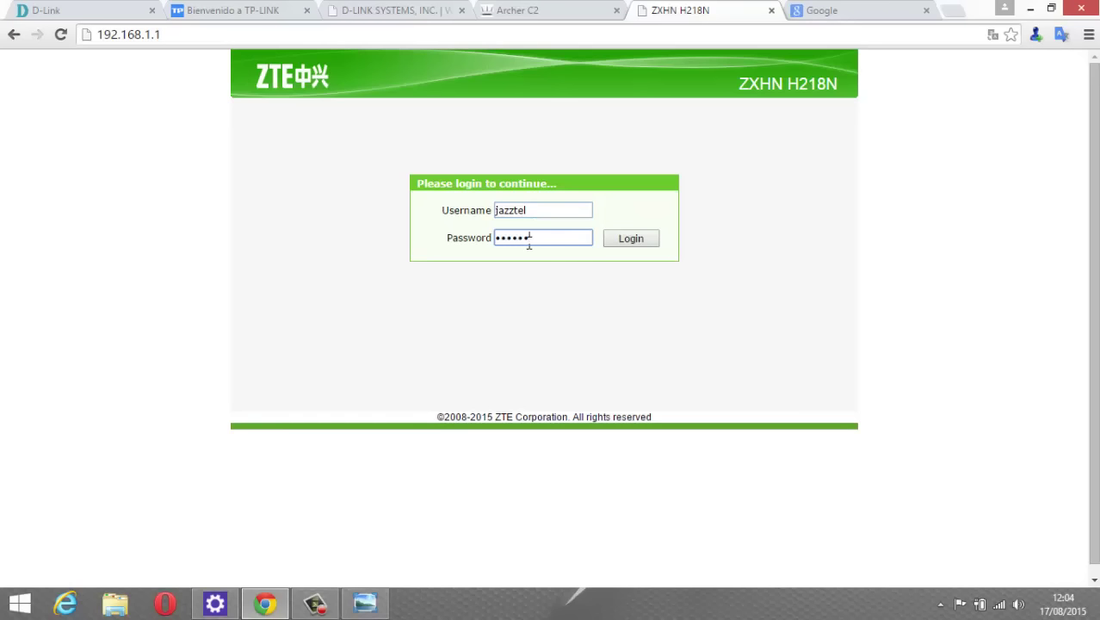
key("BackSpace")
key("BackSpace")
key("BackSpace")
key("BackSpace")
key("BackSpace")
key("BackSpace")
type("*******")
left_click(631, 242)
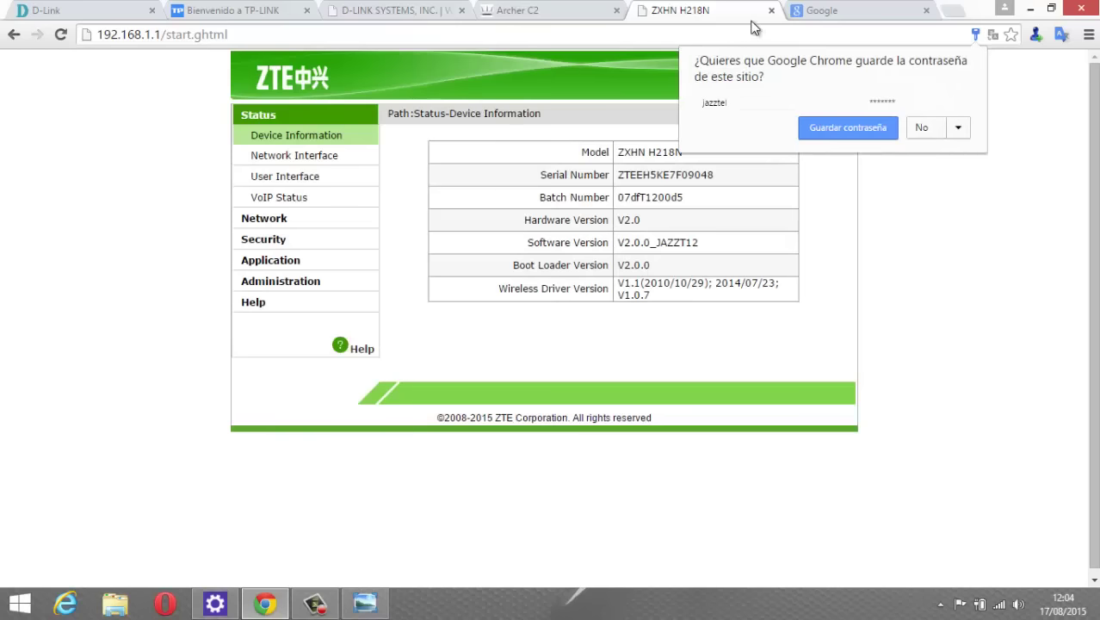
Dismiss the save-password offer and go to google.com.
left_click(732, 34)
type("go")
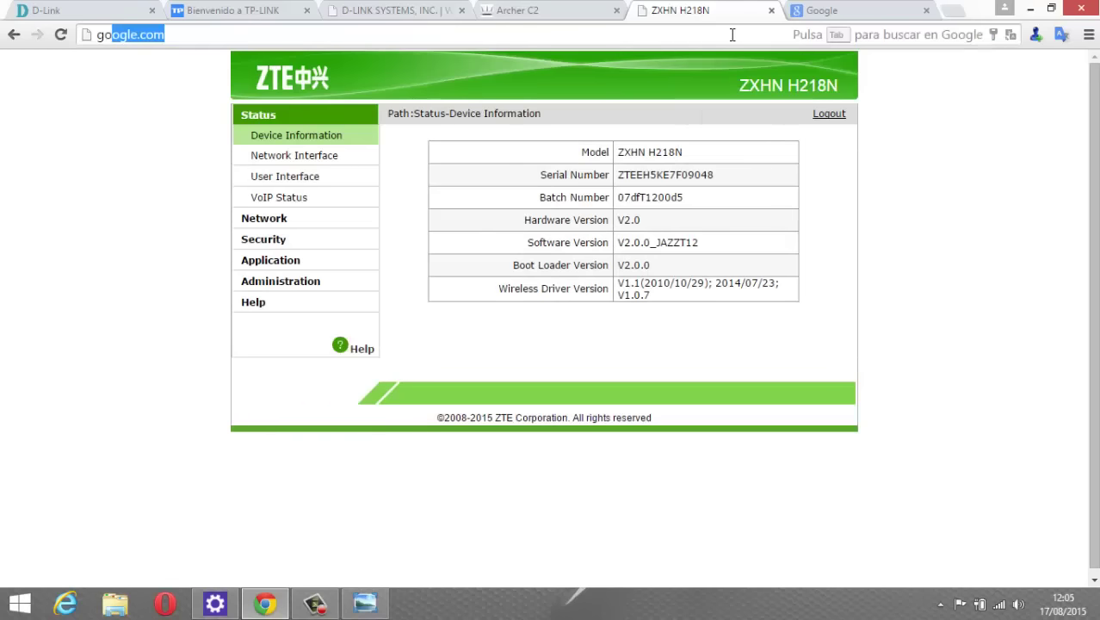
key("Return")
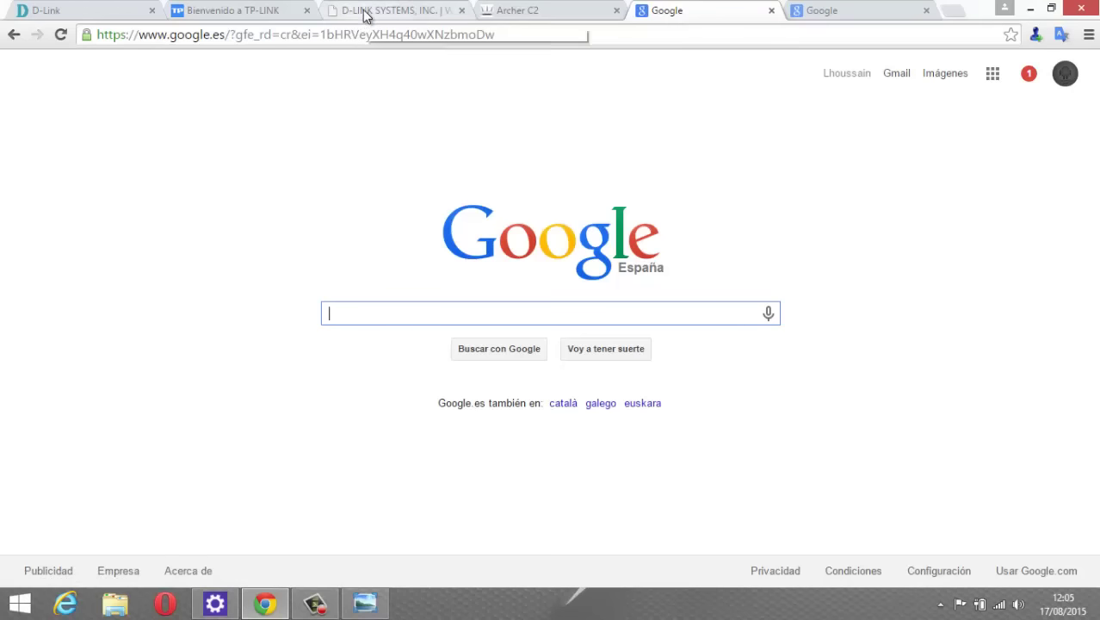
Log in to the D-Link DIR-655 emulator with the admin password, then switch to Archer C2.
left_click(365, 14)
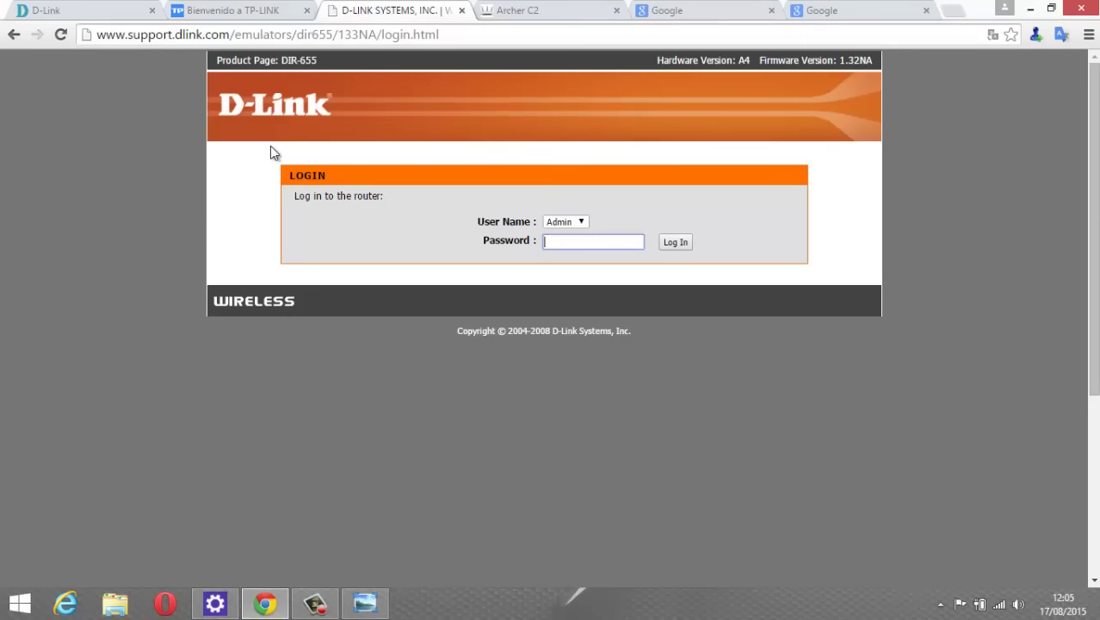
left_click(150, 39)
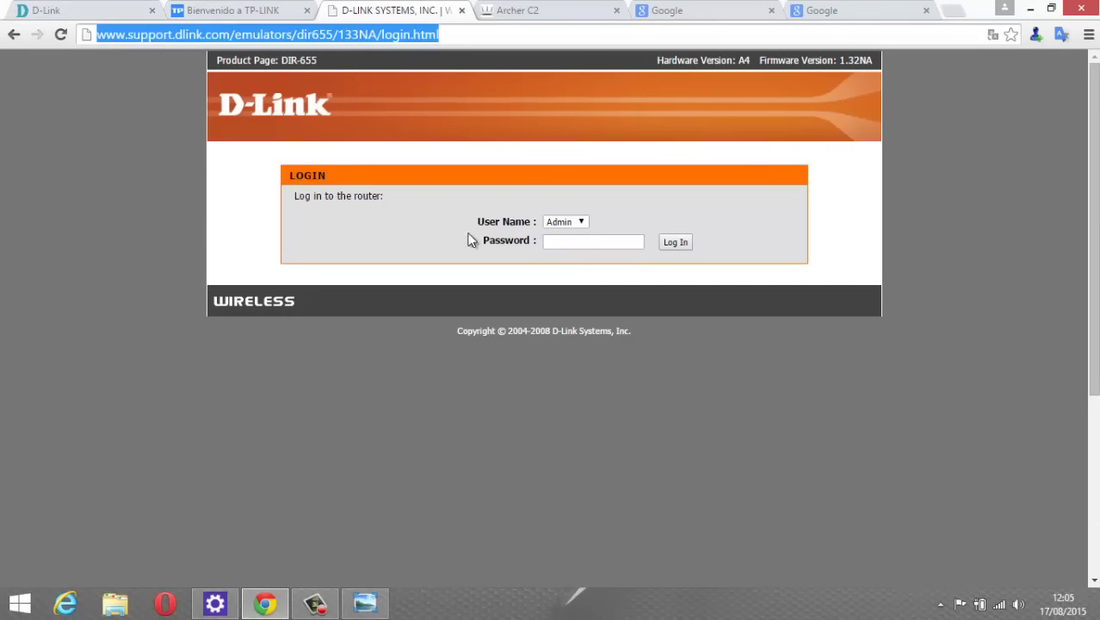
left_click(563, 245)
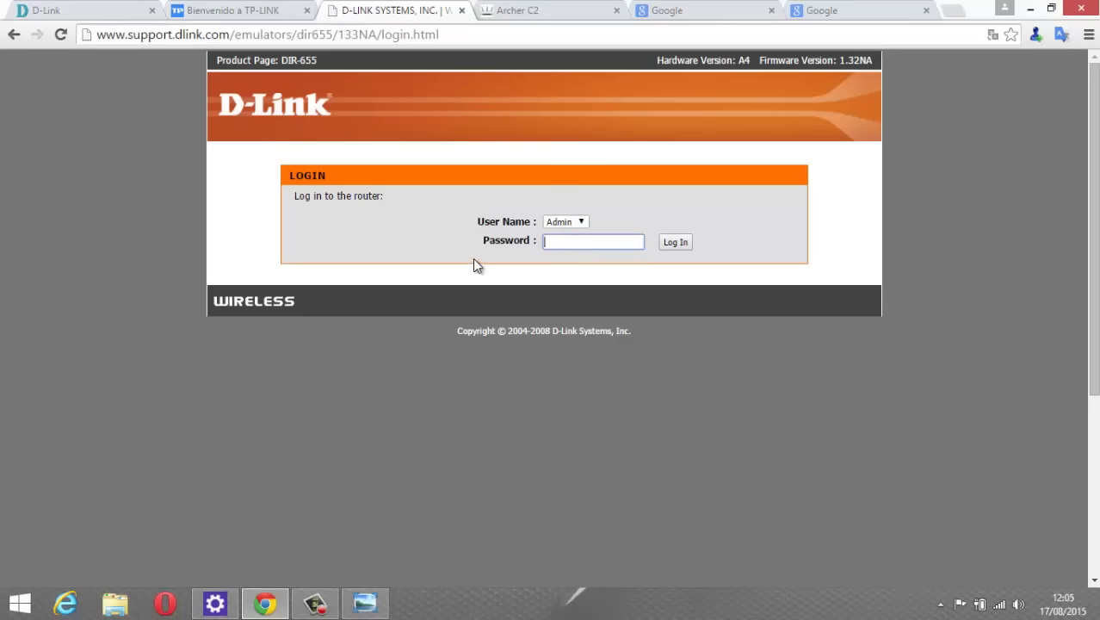
type("admin")
left_click(680, 244)
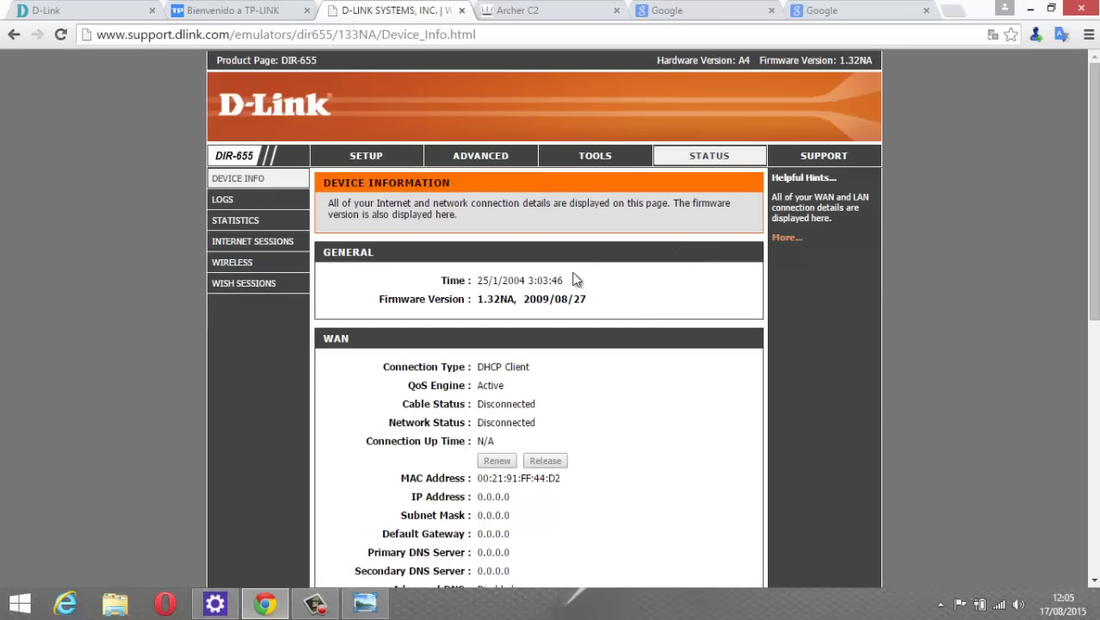
left_click(529, 12)
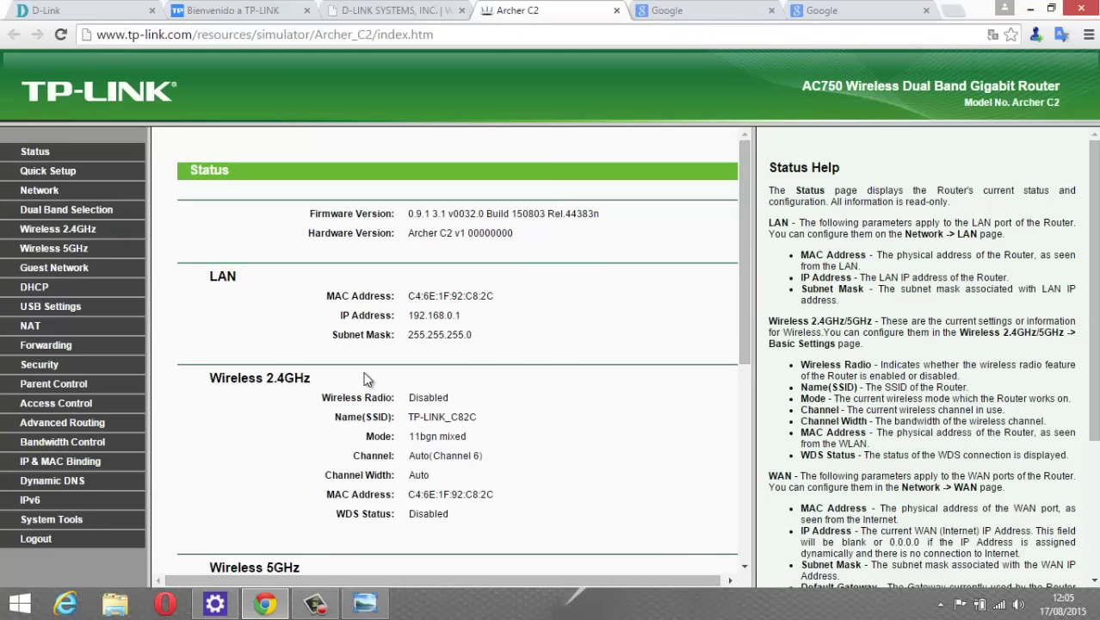
Leave the Archer C2 Status page and return to the D-Link DIR-655 Device Information.
left_click(389, 13)
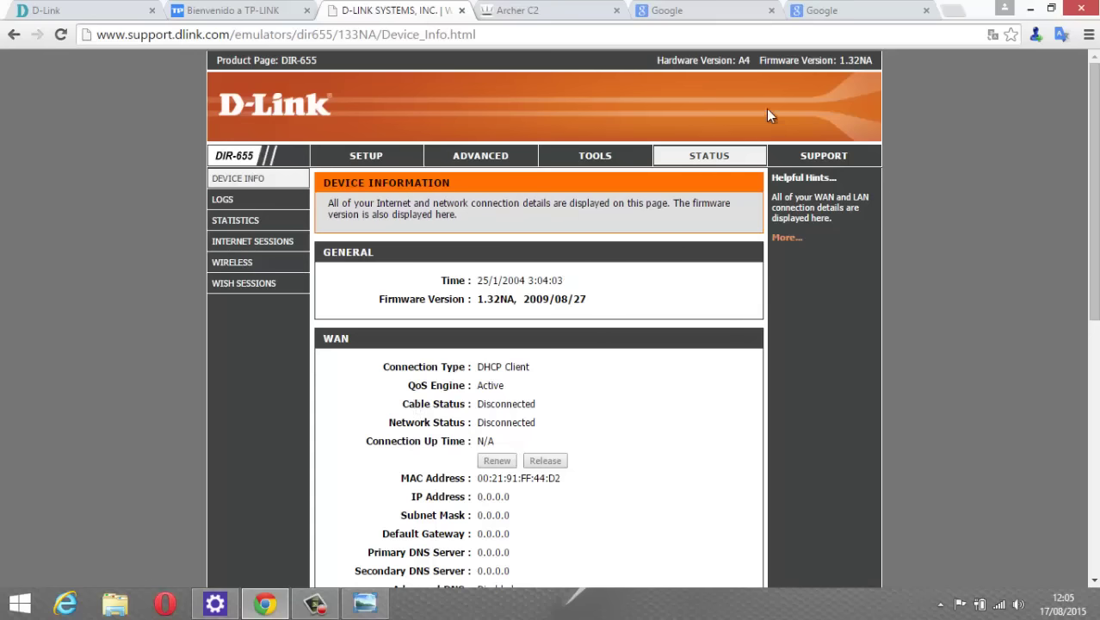
Highlight the installed firmware version 1.32NA on the Device Information page.
key("ctrl+a")
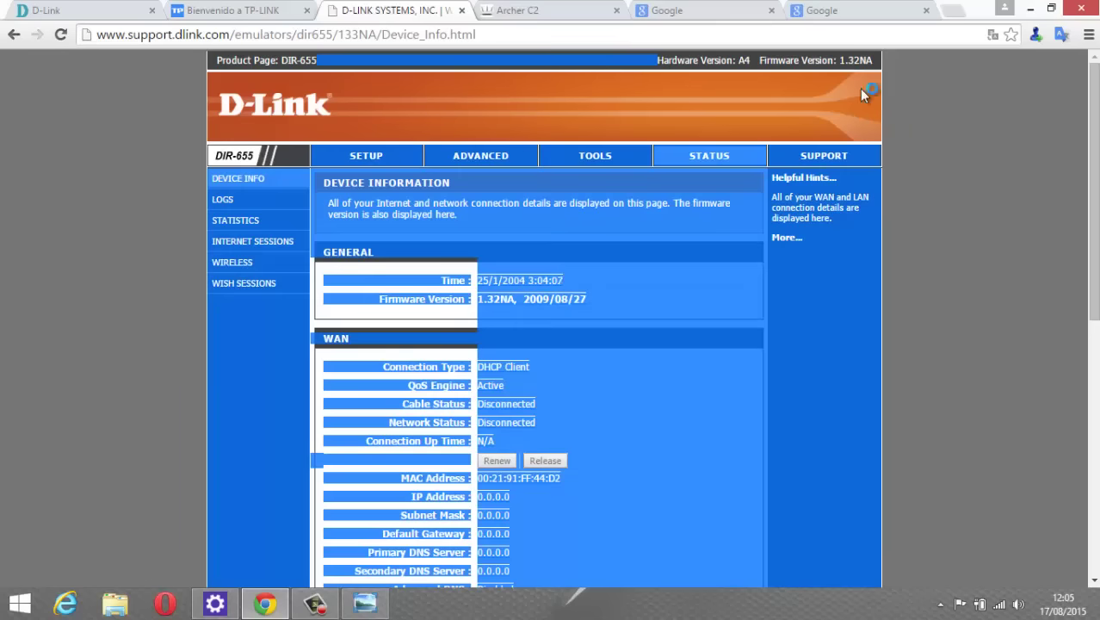
left_click_drag(873, 60, 59, 252)
left_click(58, 253)
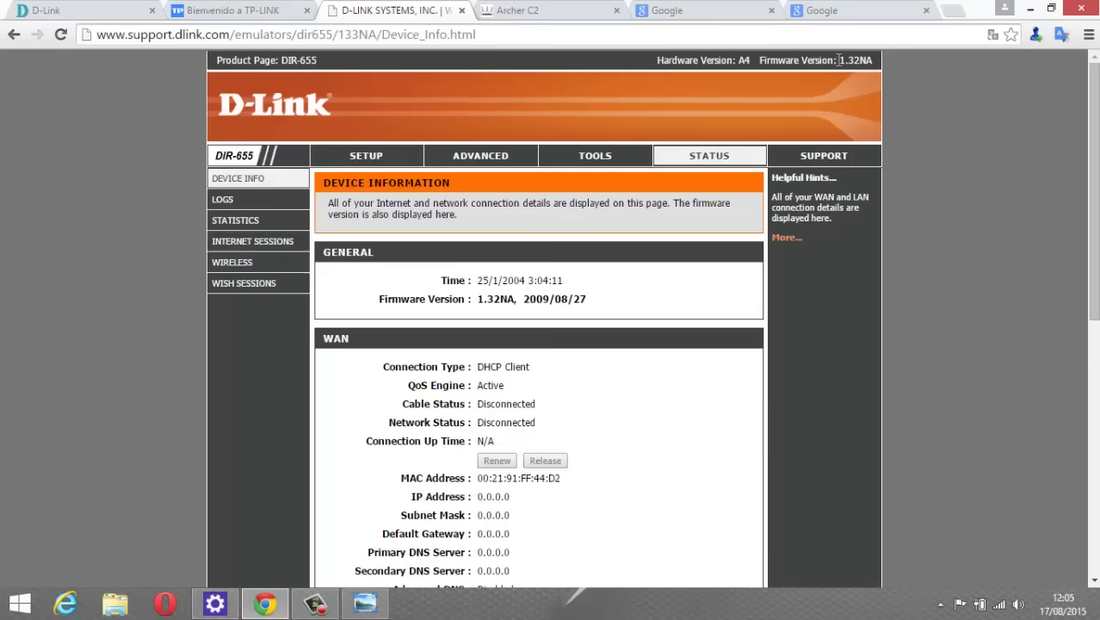
left_click_drag(840, 60, 872, 61)
left_click(917, 130)
Copy 'dlink.com' from the address bar and switch to the D-Link Brasil tab.
double_click(188, 34)
left_click_drag(222, 34, 229, 35)
right_click(211, 36)
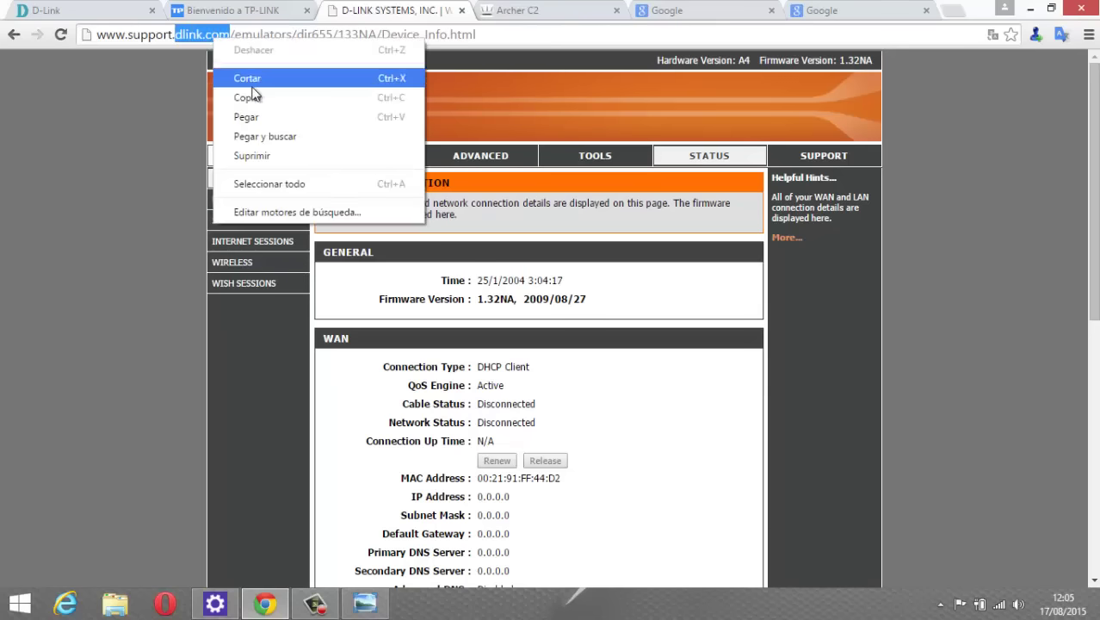
left_click(250, 92)
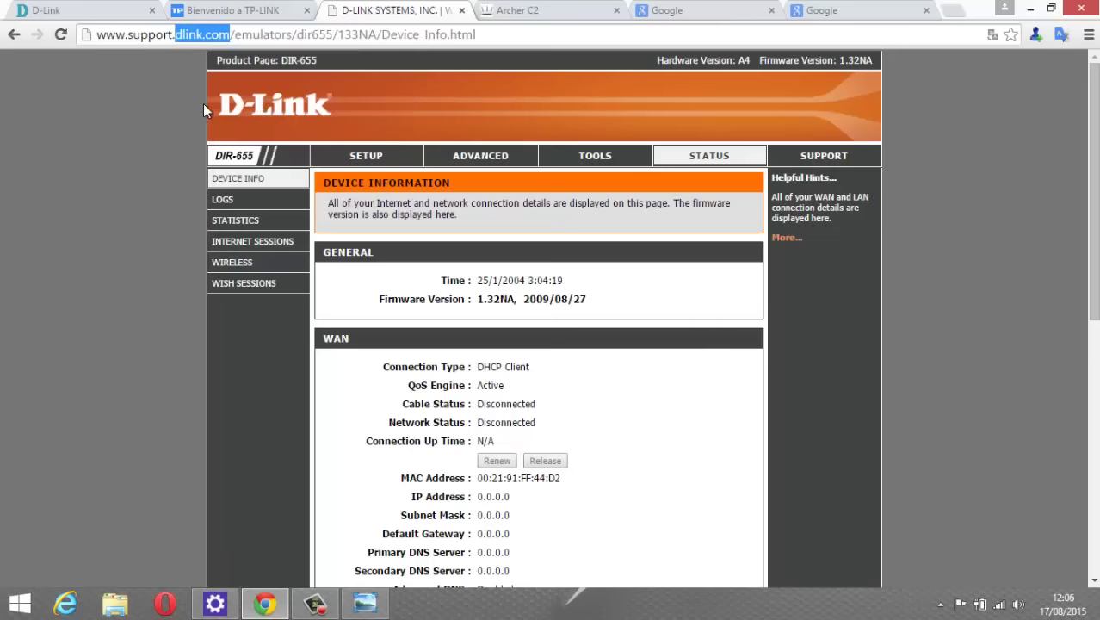
left_click(233, 107)
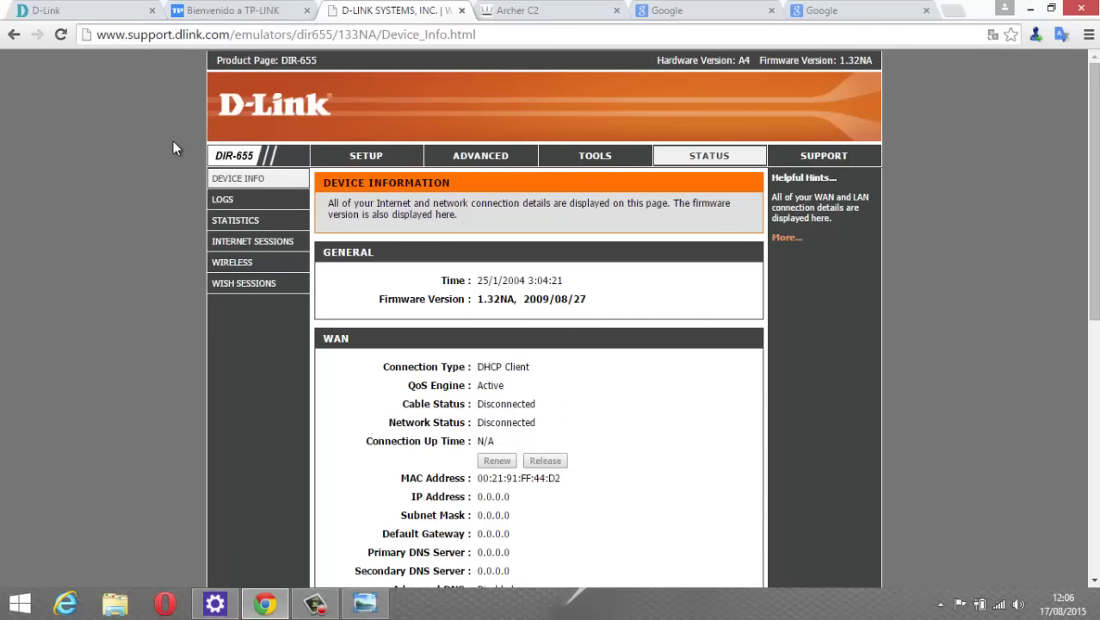
left_click(102, 12)
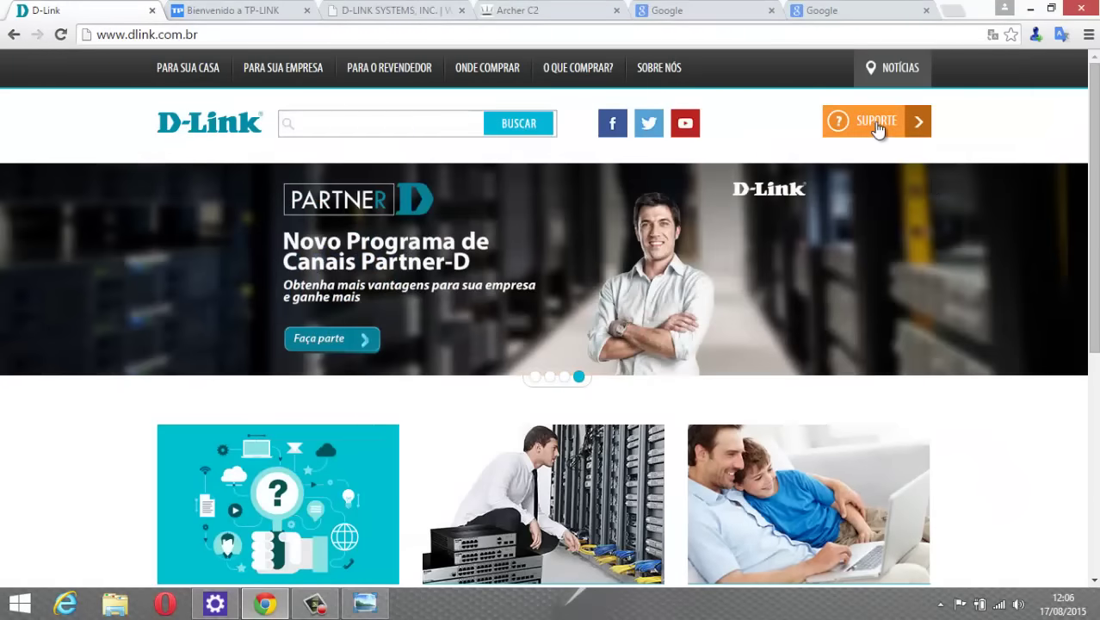
Open SUPORTE on dlink.com.br, then copy 'DIR-655' from the emulator's Product Page line.
left_click(875, 126)
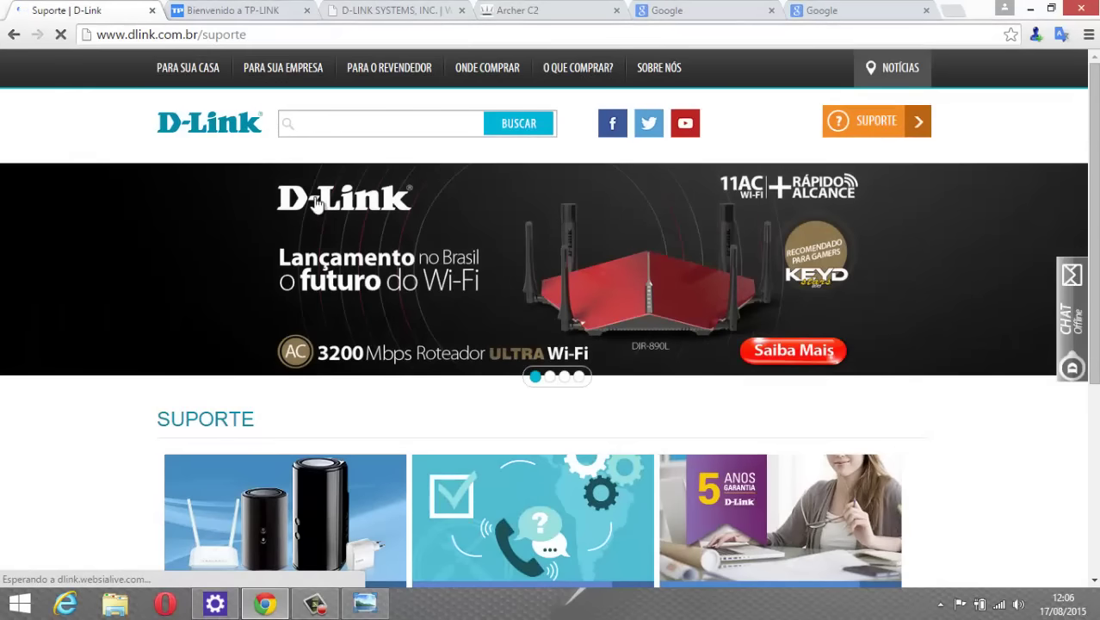
left_click(341, 131)
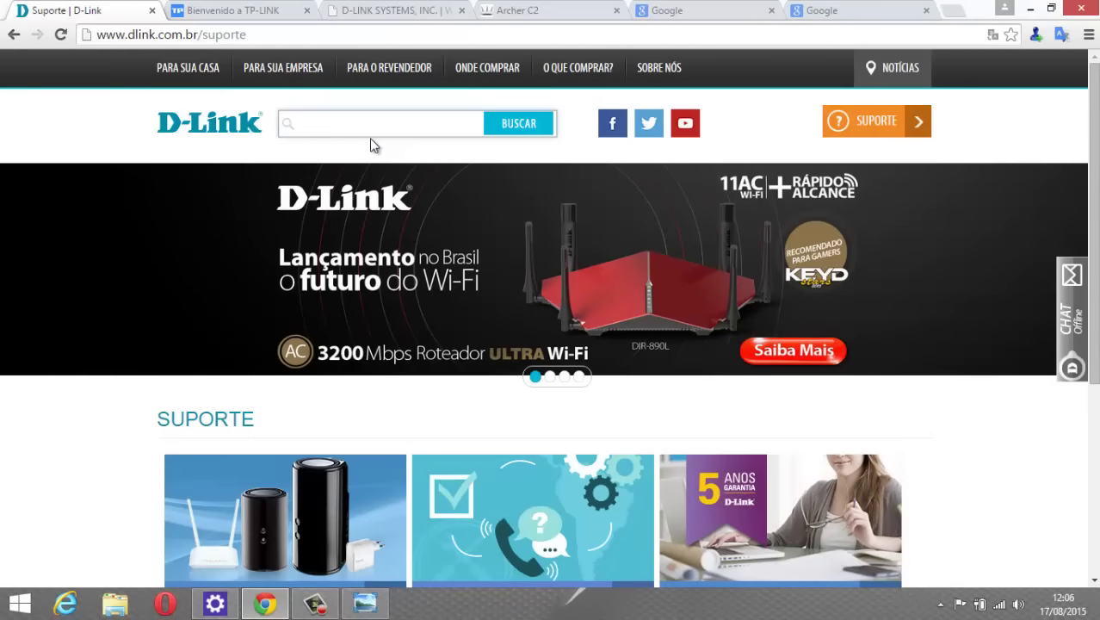
left_click(401, 11)
left_click_drag(342, 58, 280, 60)
right_click(292, 60)
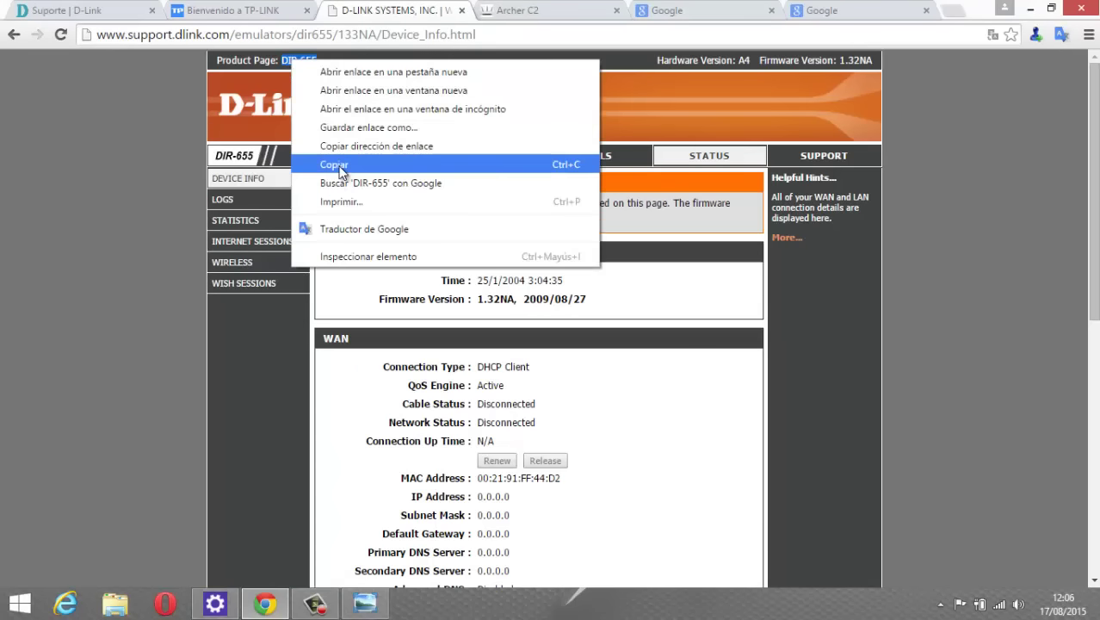
left_click(334, 165)
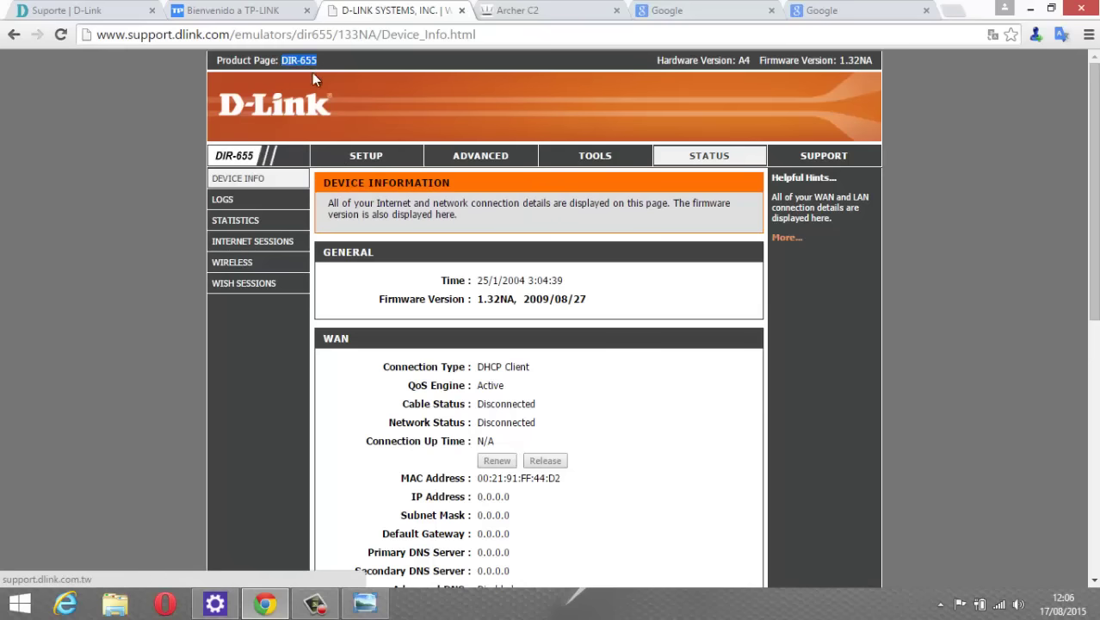
left_click(307, 67)
Paste DIR-655 into the Suporte search box and run BUSCAR.
left_click(116, 12)
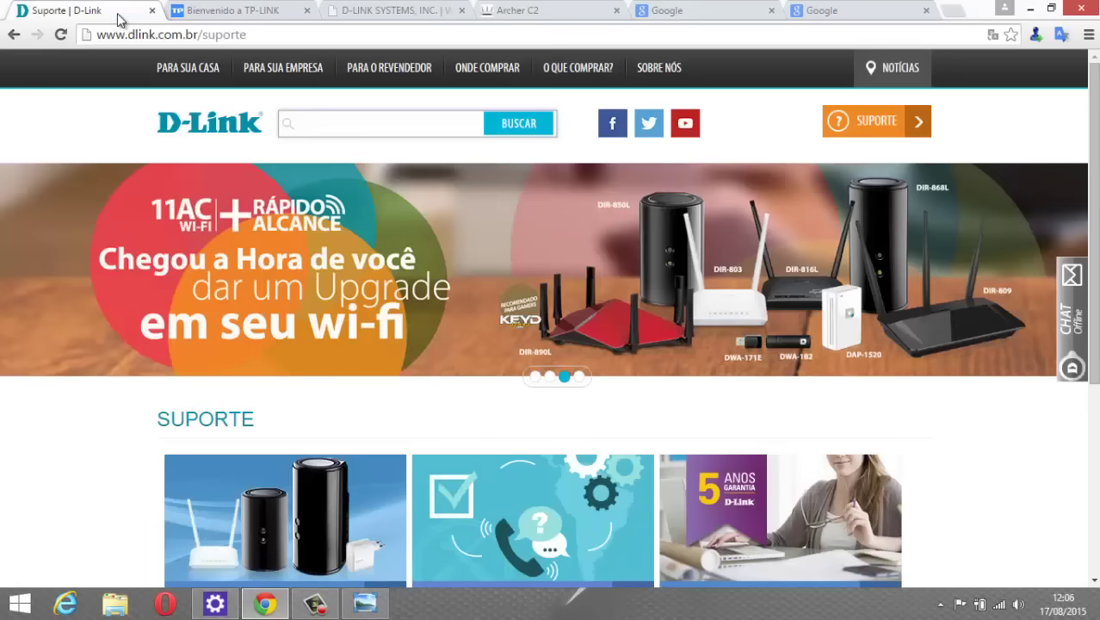
right_click(326, 128)
left_click(365, 225)
left_click(518, 126)
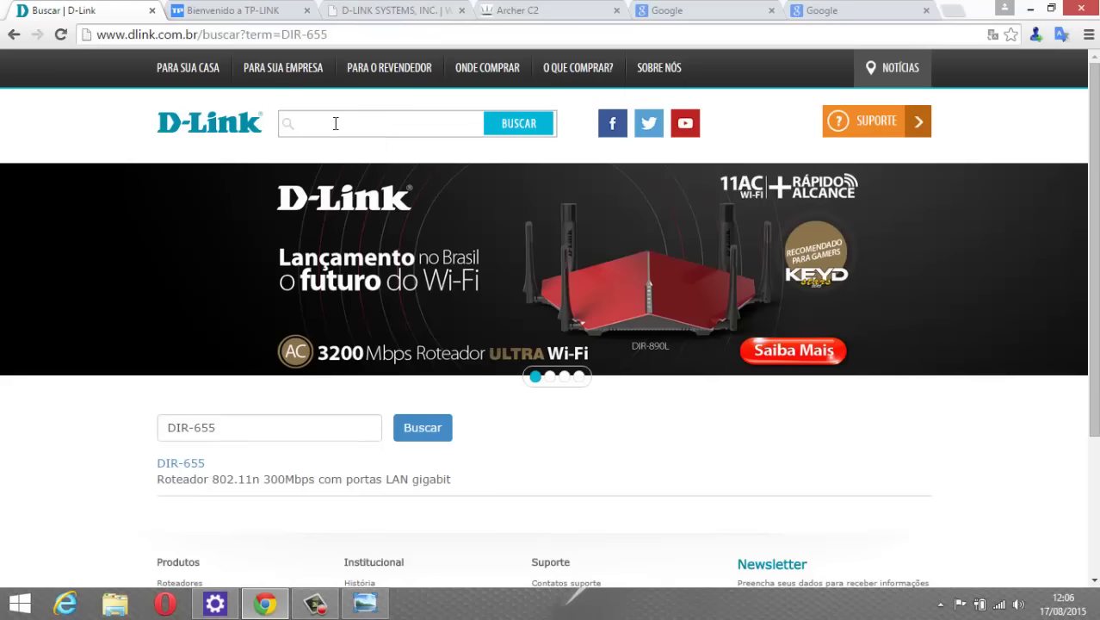
left_click(338, 121)
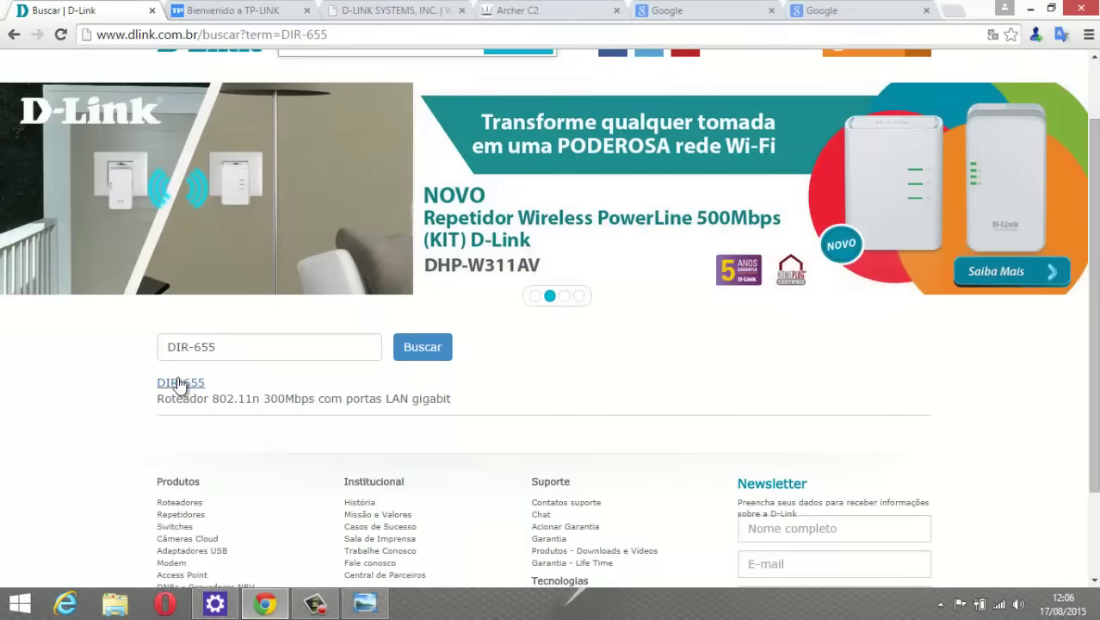
Open the DIR-655 result's Downloads section and scroll to the Firmwares list.
left_click(180, 384)
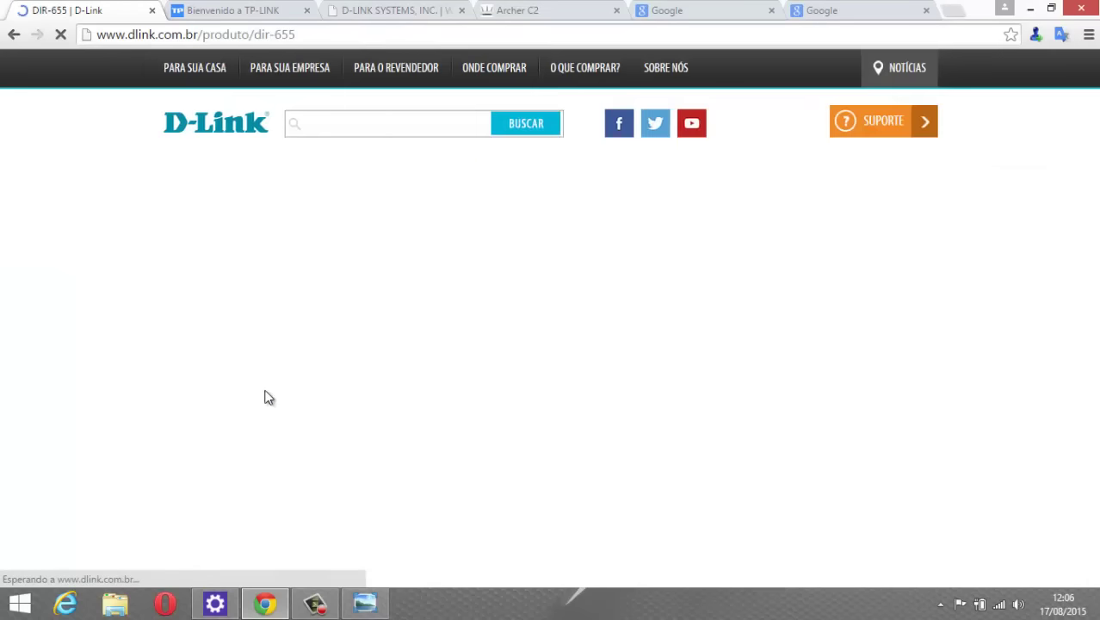
scroll(634, 175, "down", 2)
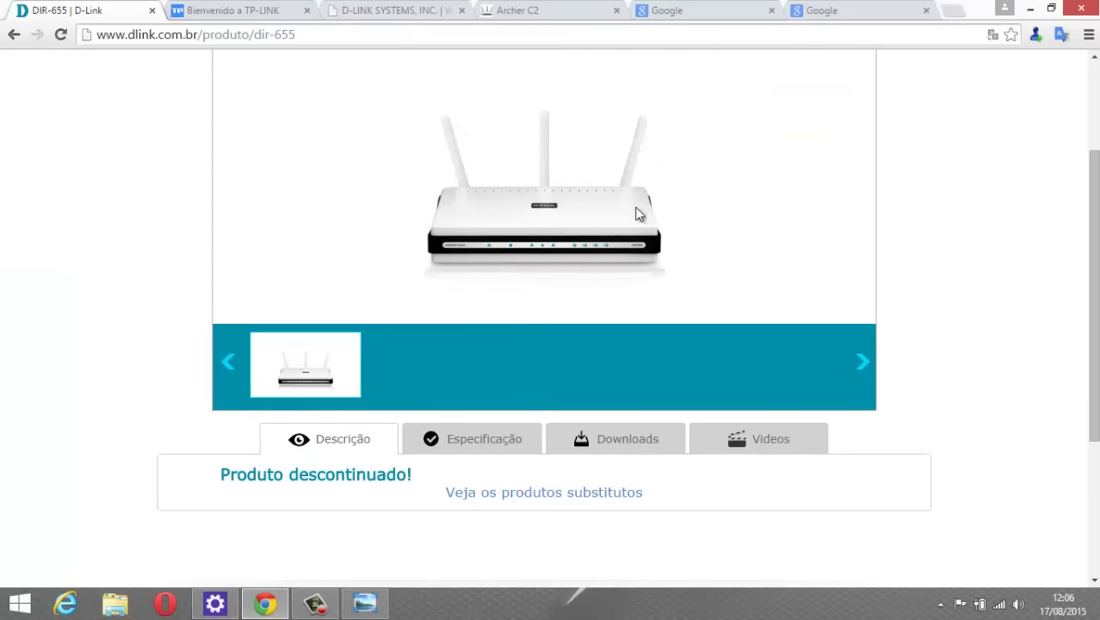
scroll(498, 251, "down", 1)
left_click(629, 368)
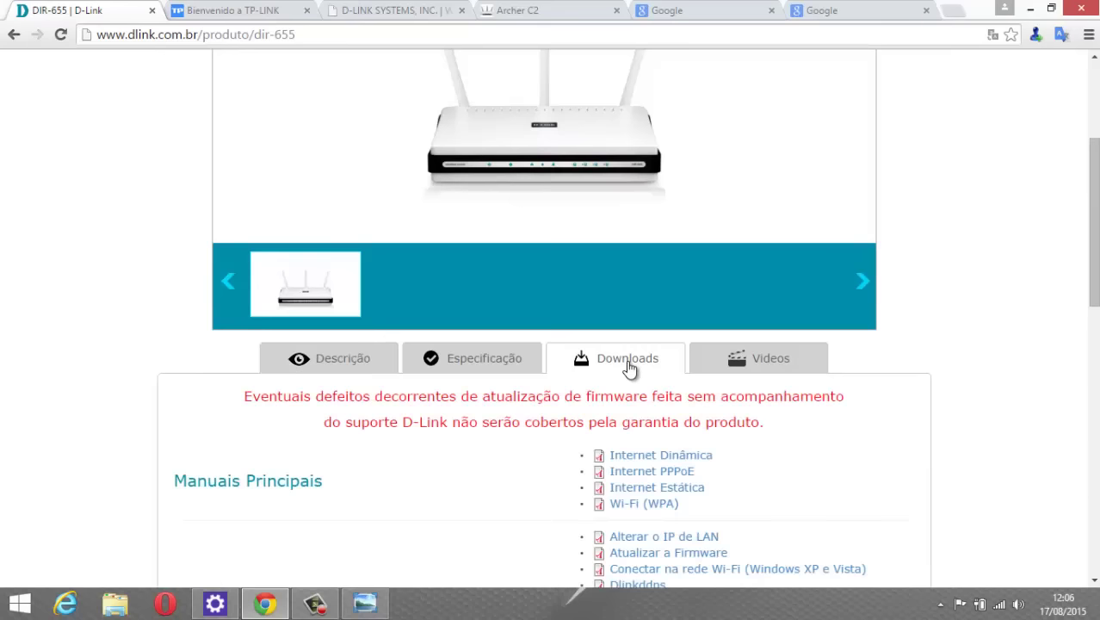
scroll(568, 368, "down", 4)
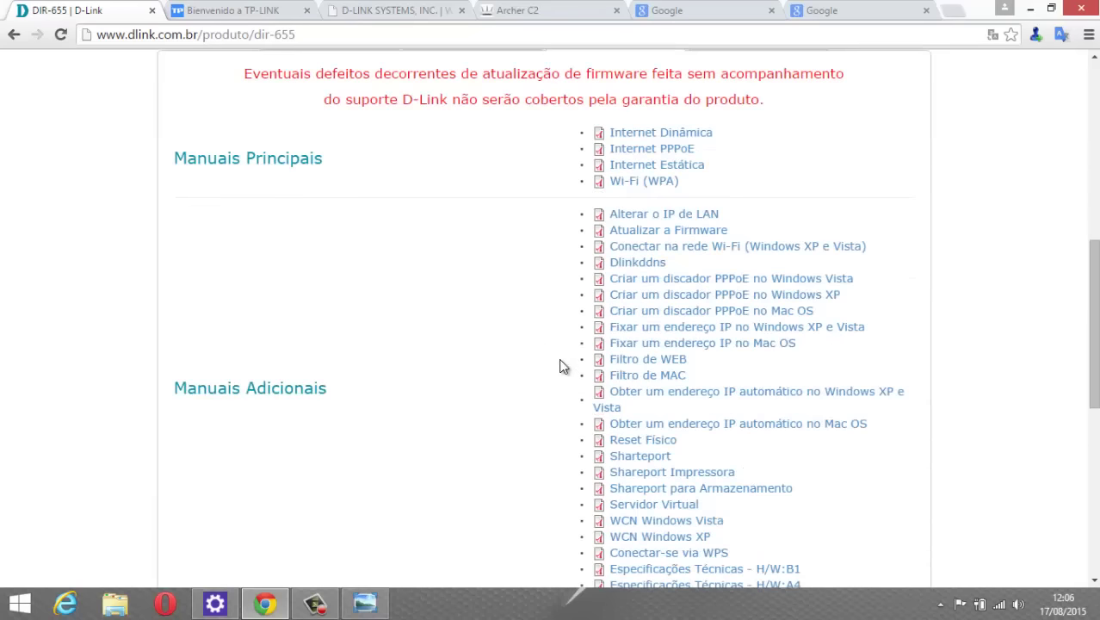
scroll(525, 337, "down", 6)
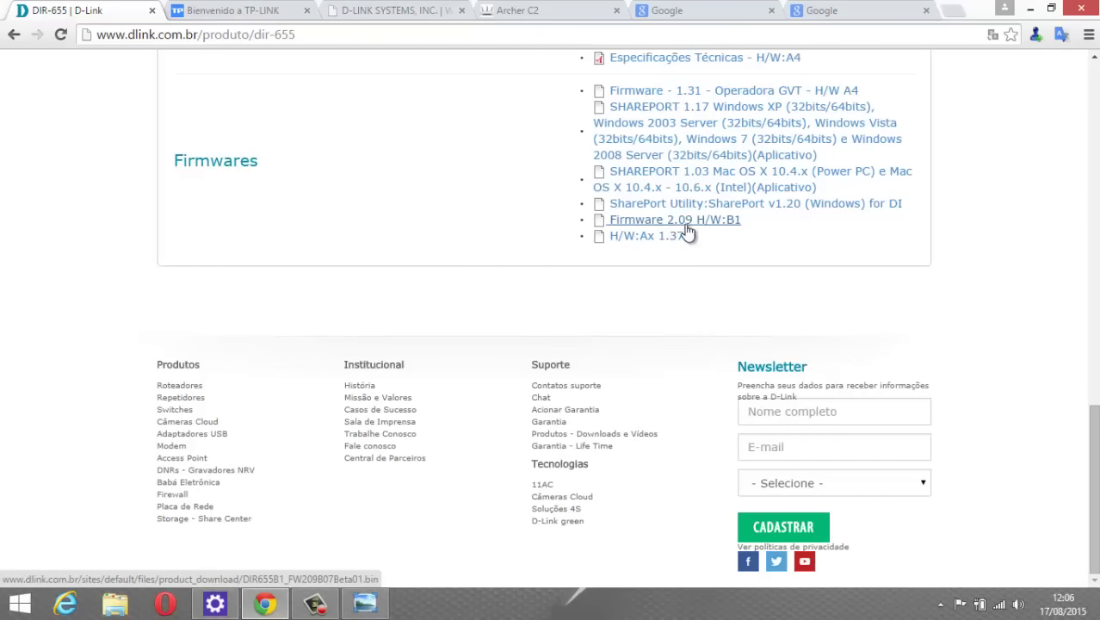
Check the emulator's hardware/firmware line, then download Firmware 2.09 H/W:B1 from the product page.
left_click(361, 11)
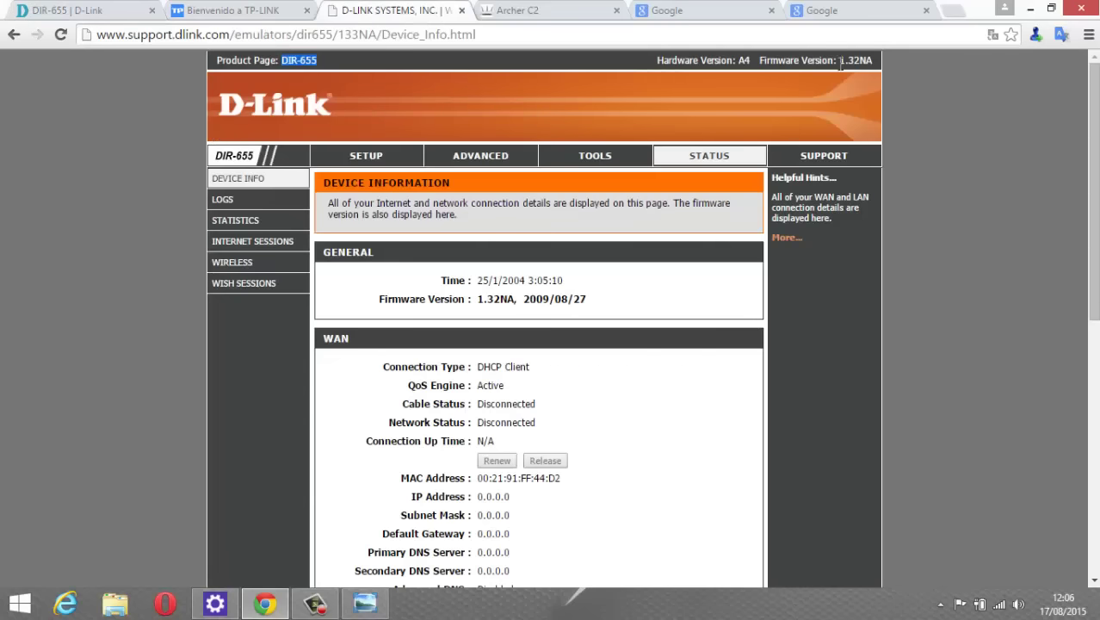
triple_click(871, 63)
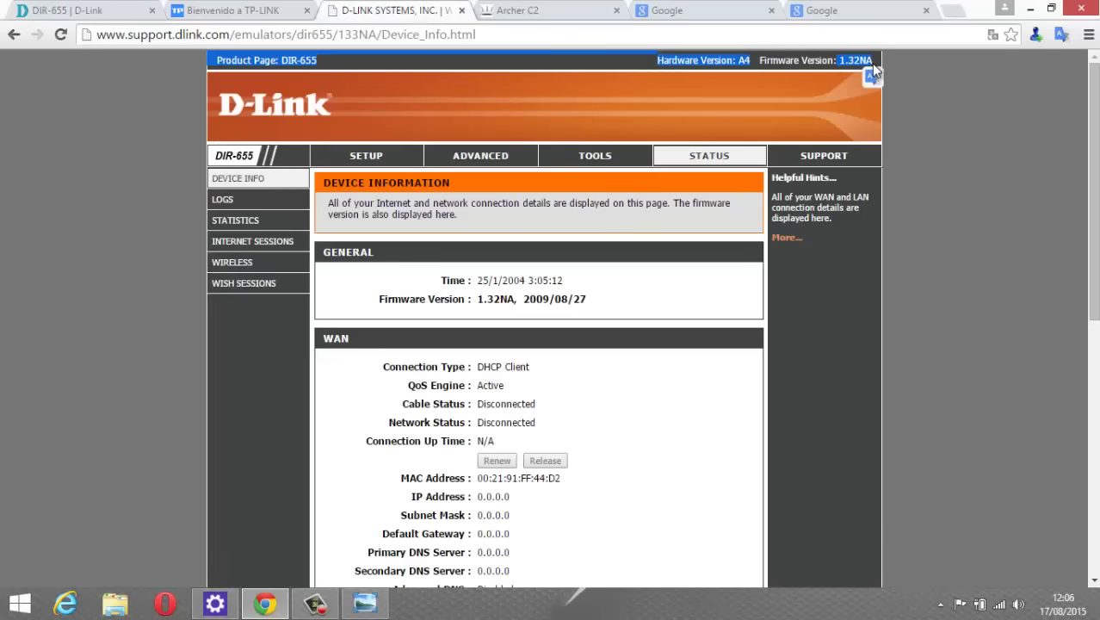
left_click(259, 11)
left_click(112, 13)
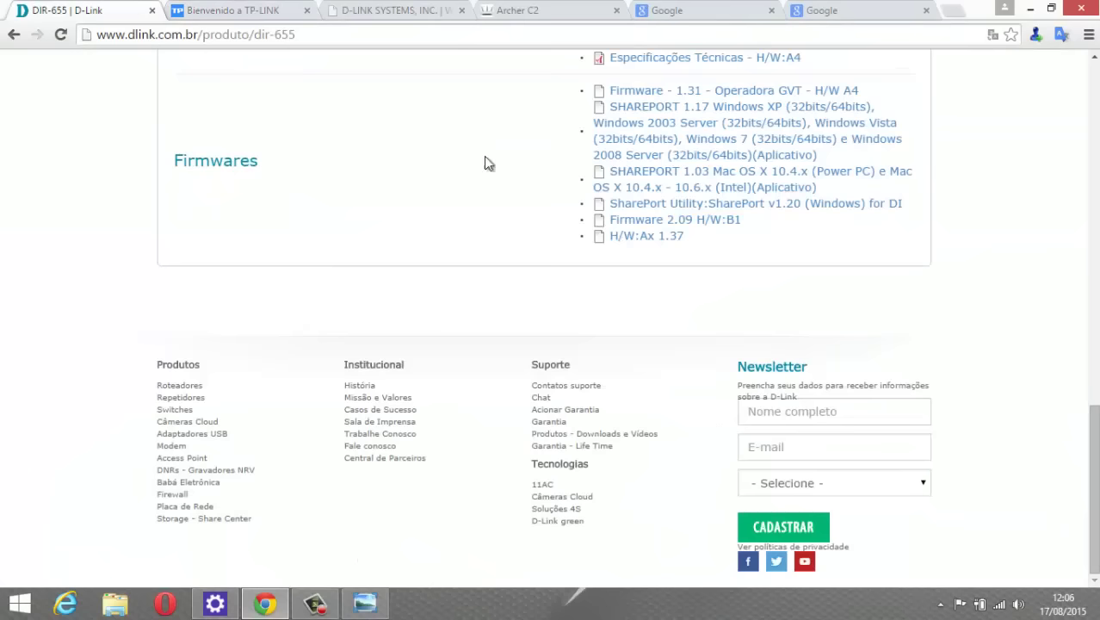
left_click(652, 222)
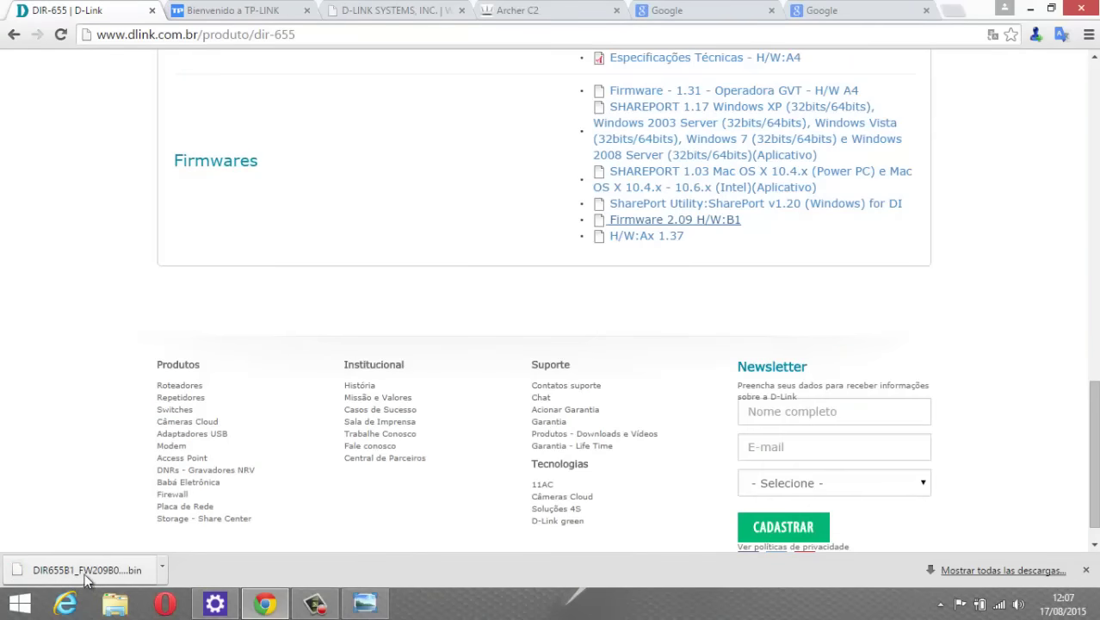
Confirm the .bin firmware file is in Música and return to the DIR-655 emulator.
left_click(114, 603)
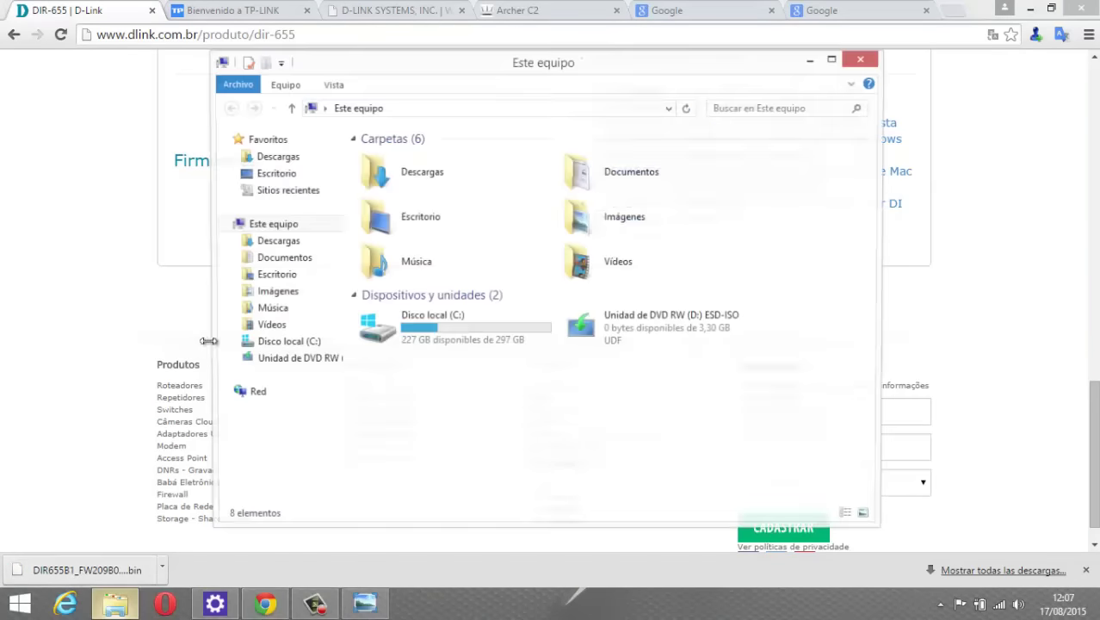
left_click(268, 313)
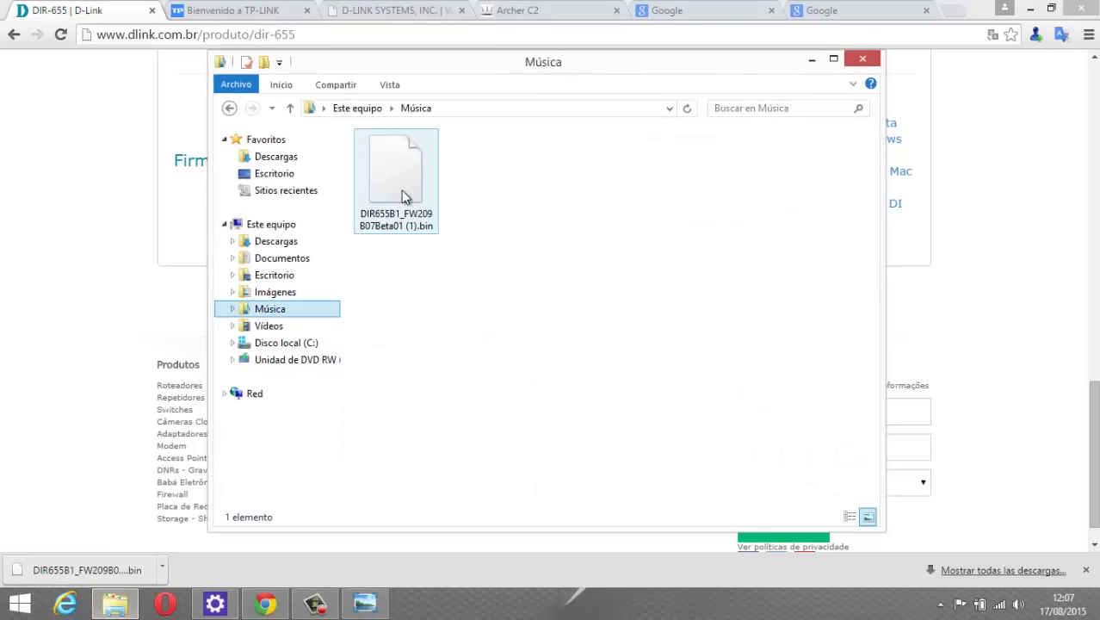
left_click(814, 60)
left_click(234, 12)
left_click(371, 14)
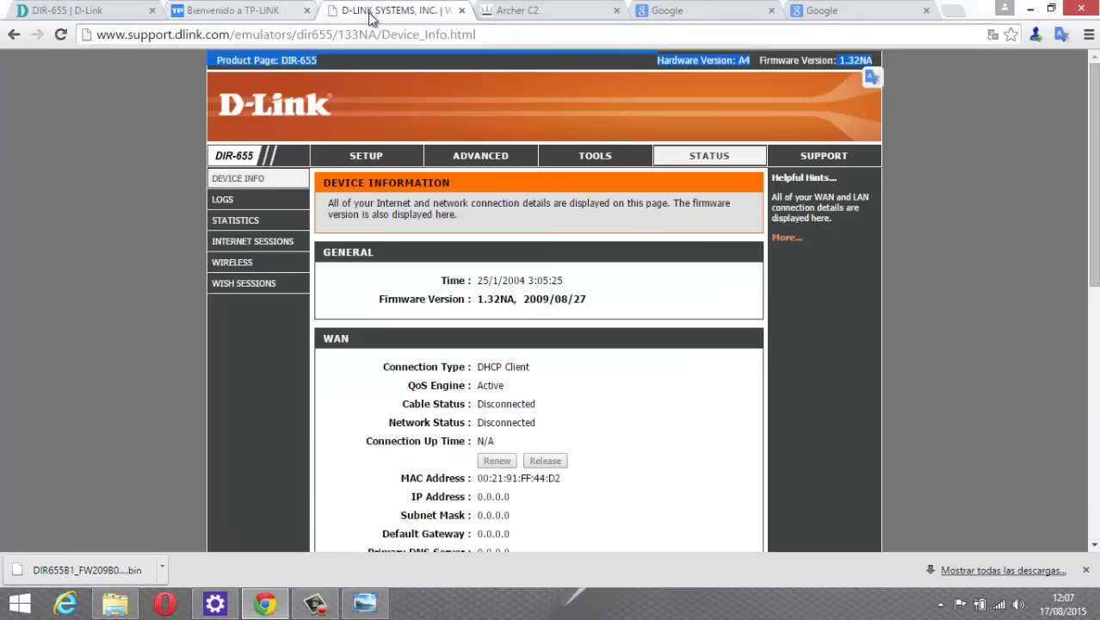
Open the emulator's Tools > Firmware page and scroll to Firmware Upgrade.
left_click(594, 163)
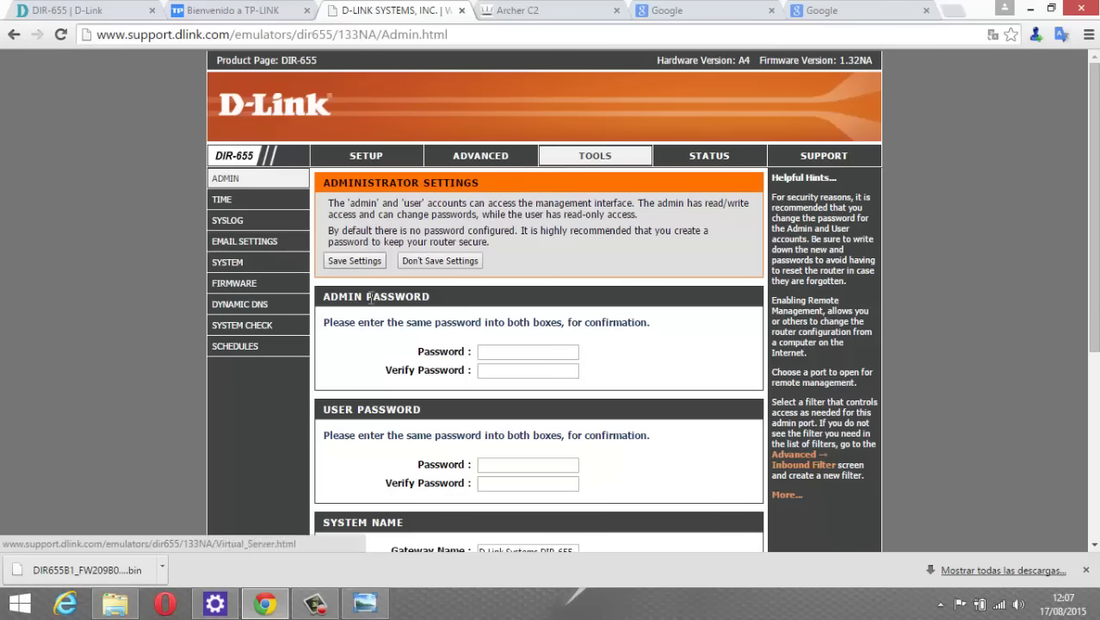
left_click(247, 291)
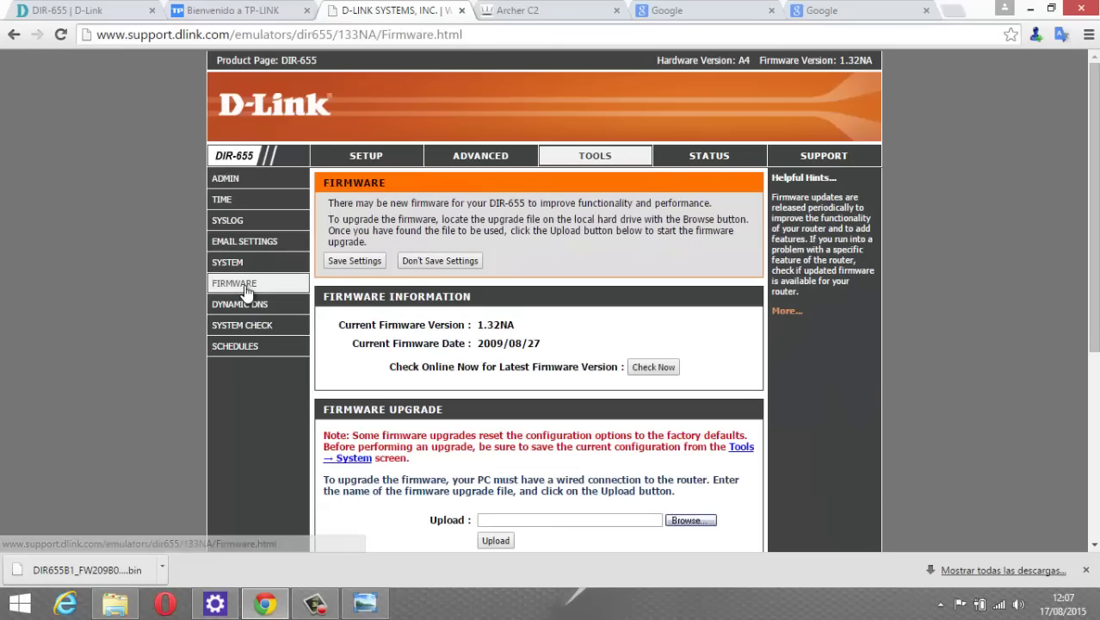
scroll(603, 361, "down", 3)
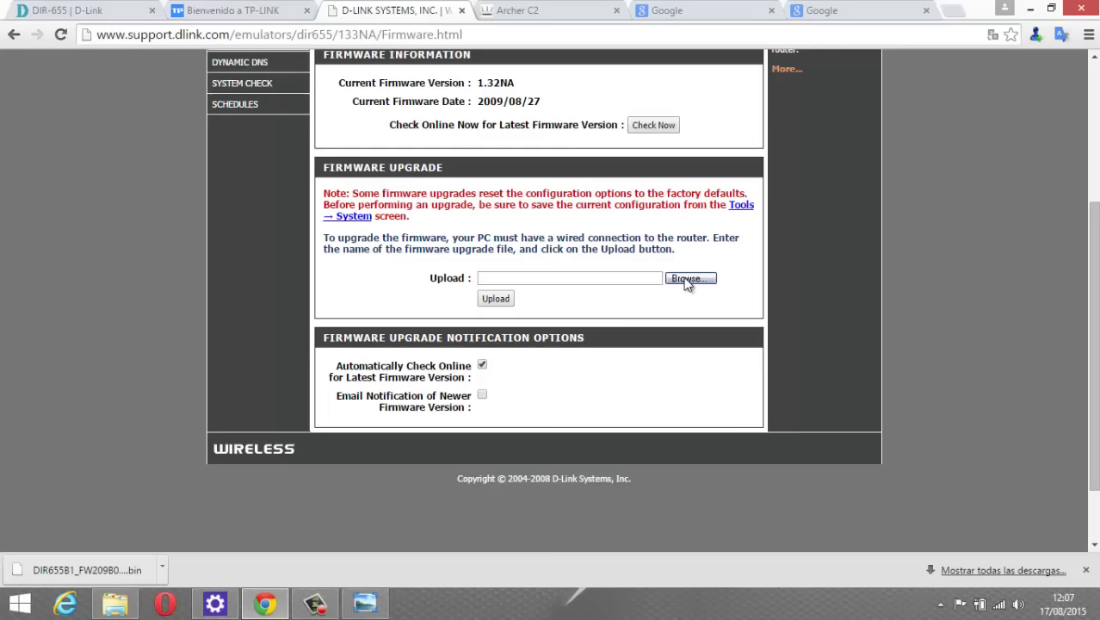
Check the downloaded .bin in Explorer's Música folder, close it, and switch to Archer C2.
left_click(114, 603)
left_click(381, 184)
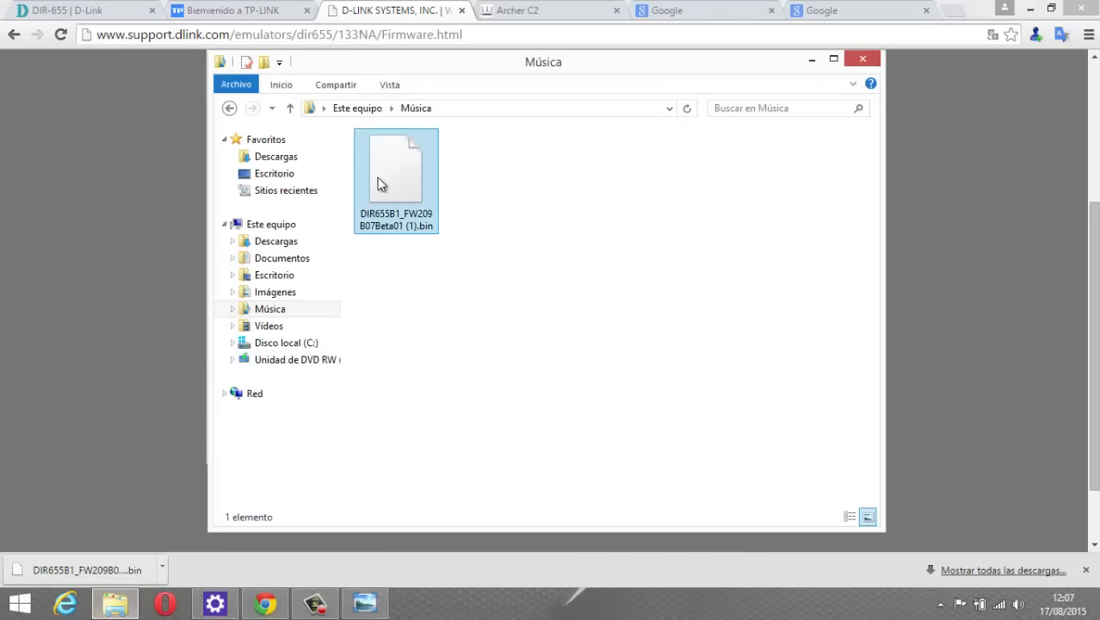
left_click(863, 59)
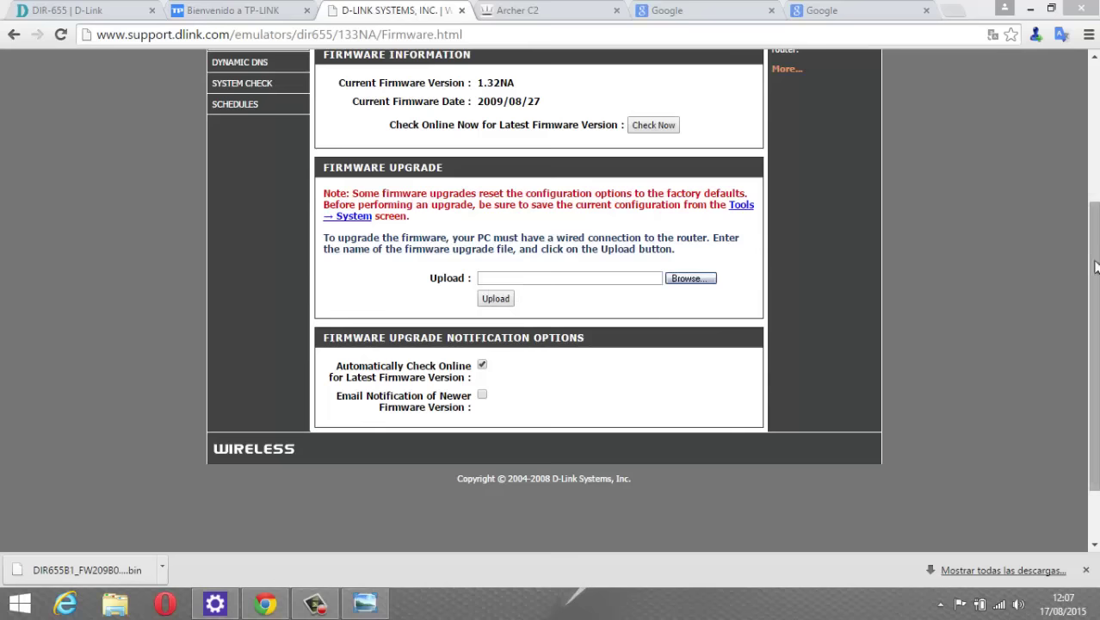
left_click_drag(1096, 237, 1096, 114)
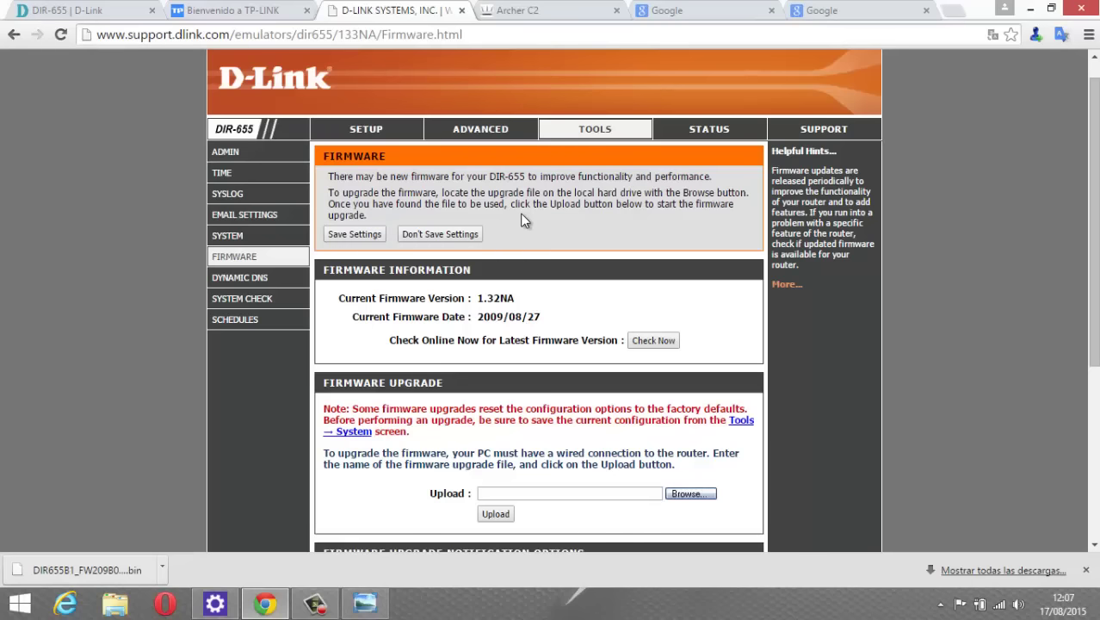
left_click(512, 12)
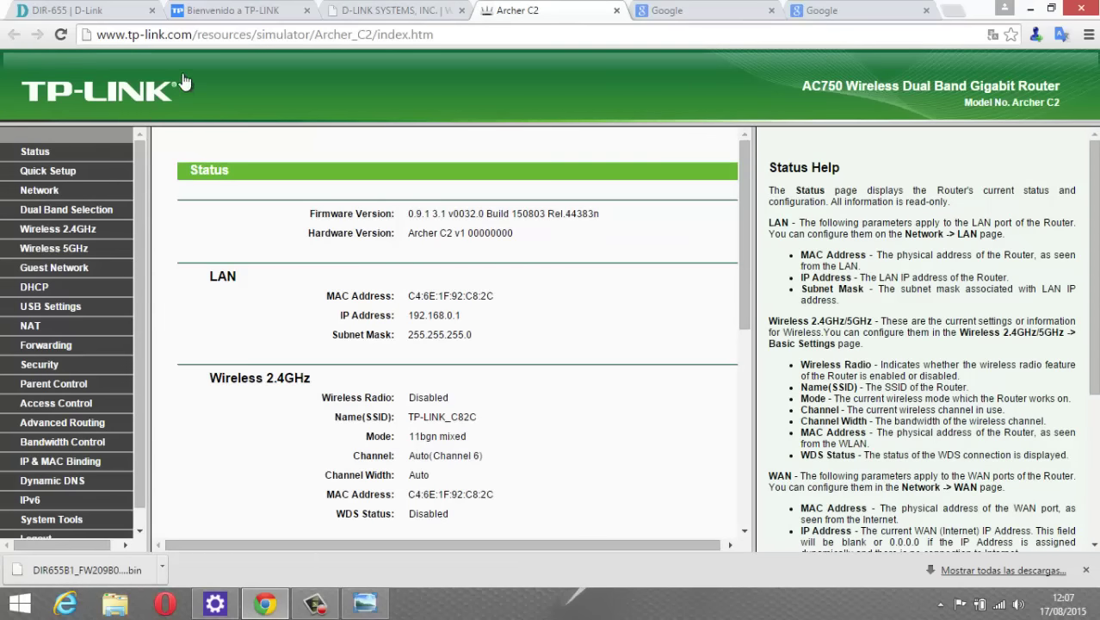
Copy 'tp-link.com/' from the simulator's address and go to the 'Bienvenido a TP-LINK' tab.
left_click(145, 36)
left_click(130, 34)
left_click_drag(155, 32, 198, 36)
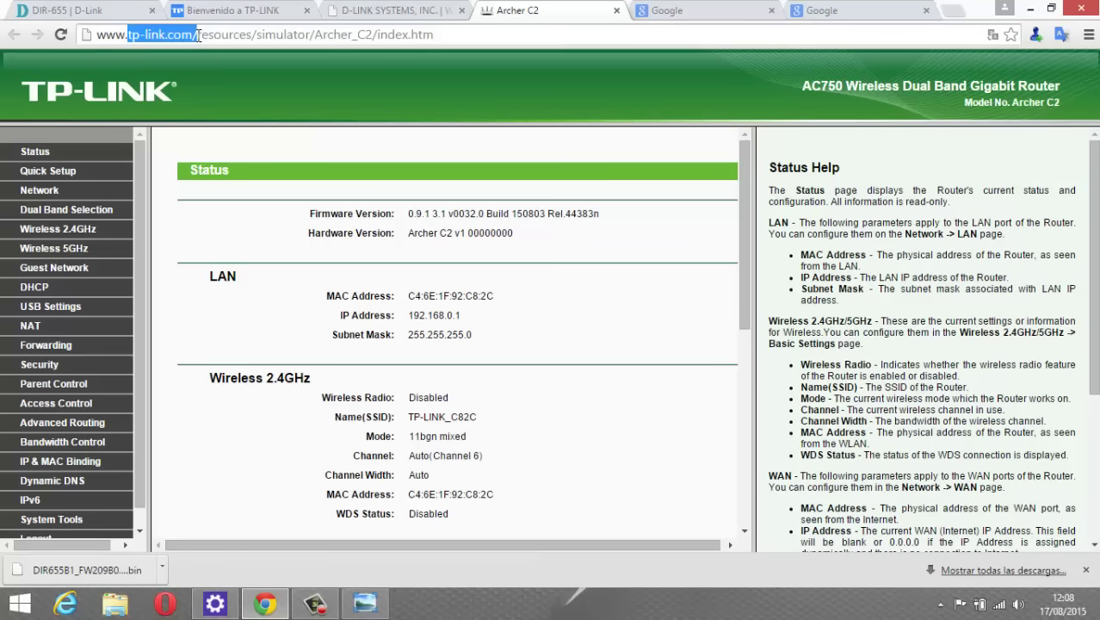
right_click(190, 36)
left_click(216, 93)
left_click(215, 12)
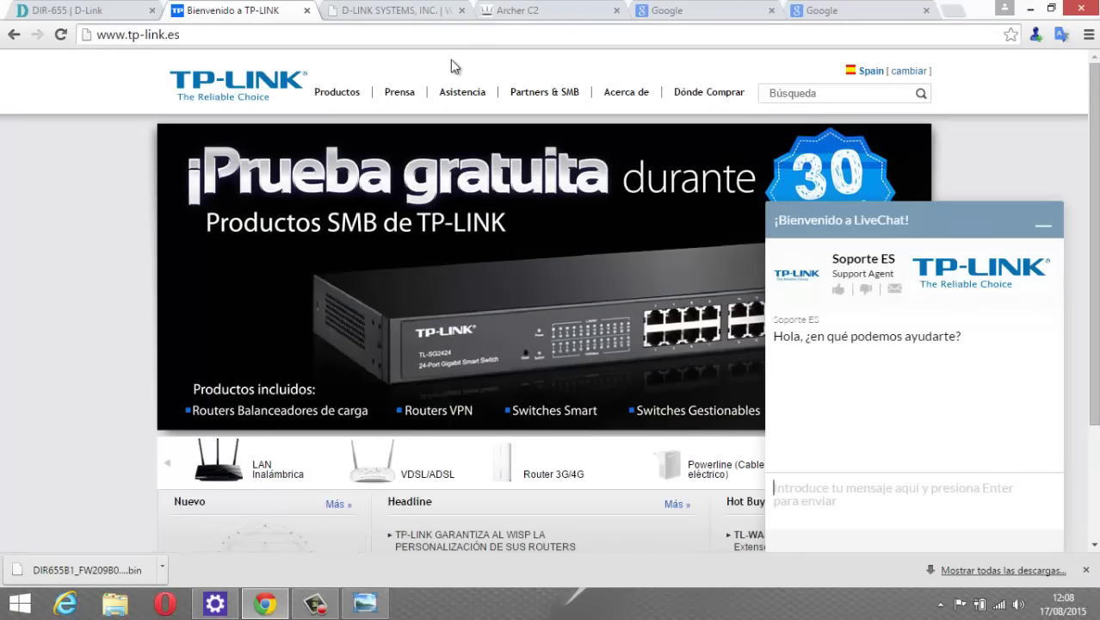
Minimise the live chat, open TP-Link's Descargas page and choose the LAN Inalámbrica category.
left_click(1043, 223)
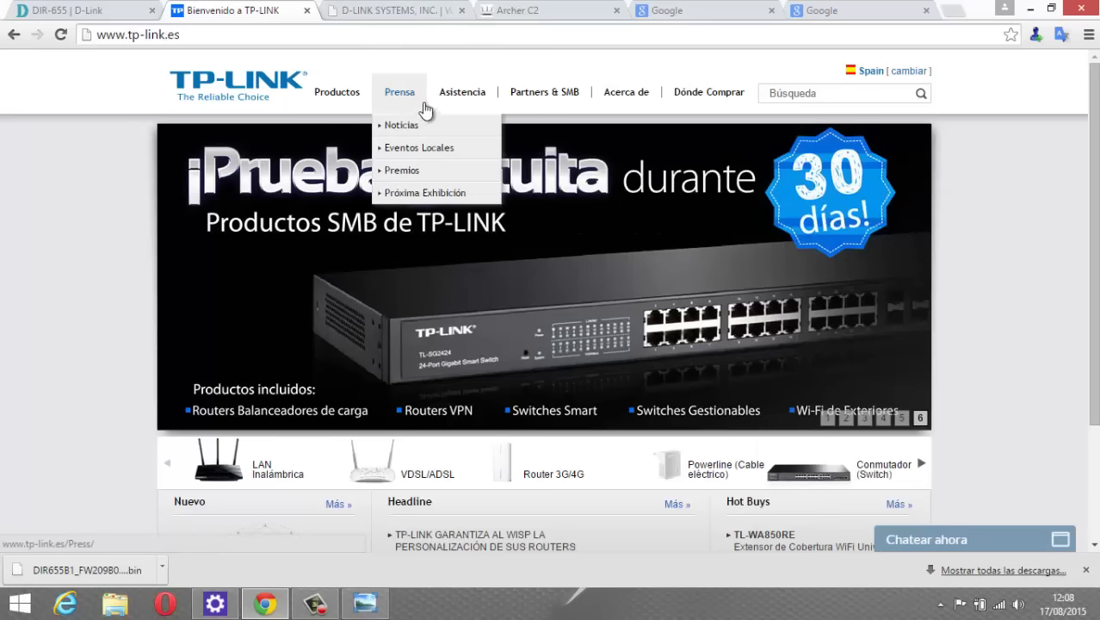
mouse_move(462, 95)
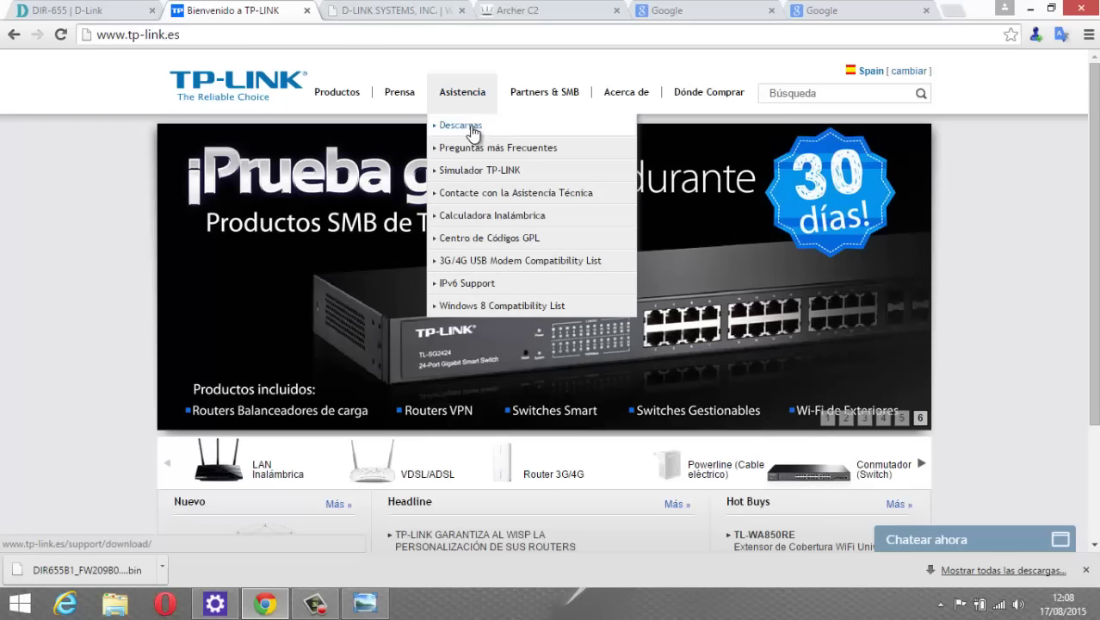
left_click(462, 125)
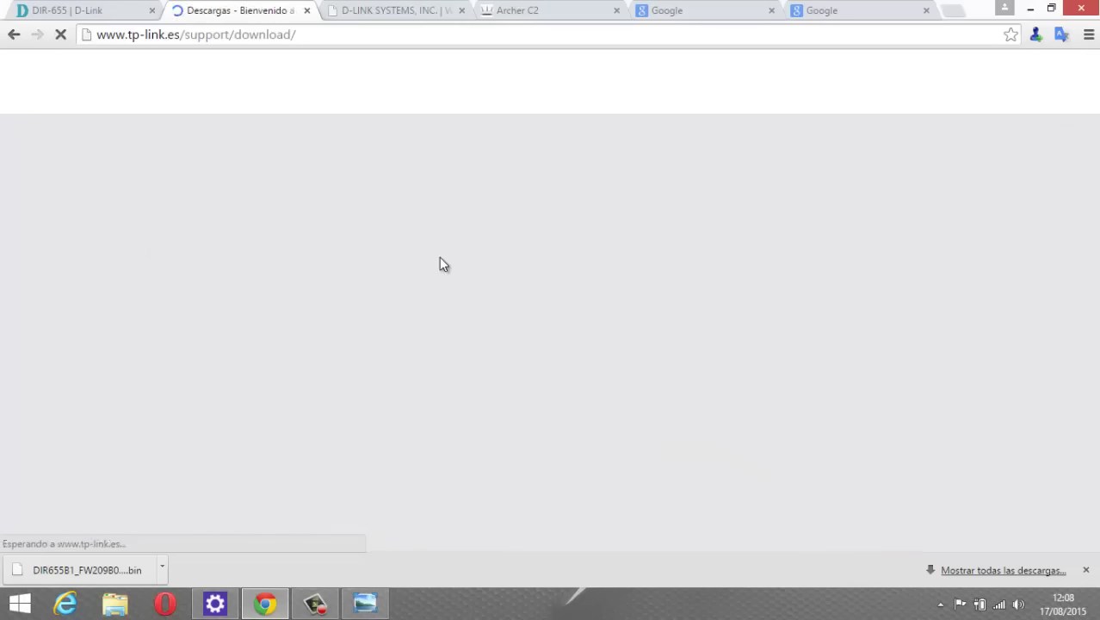
scroll(455, 271, "down", 3)
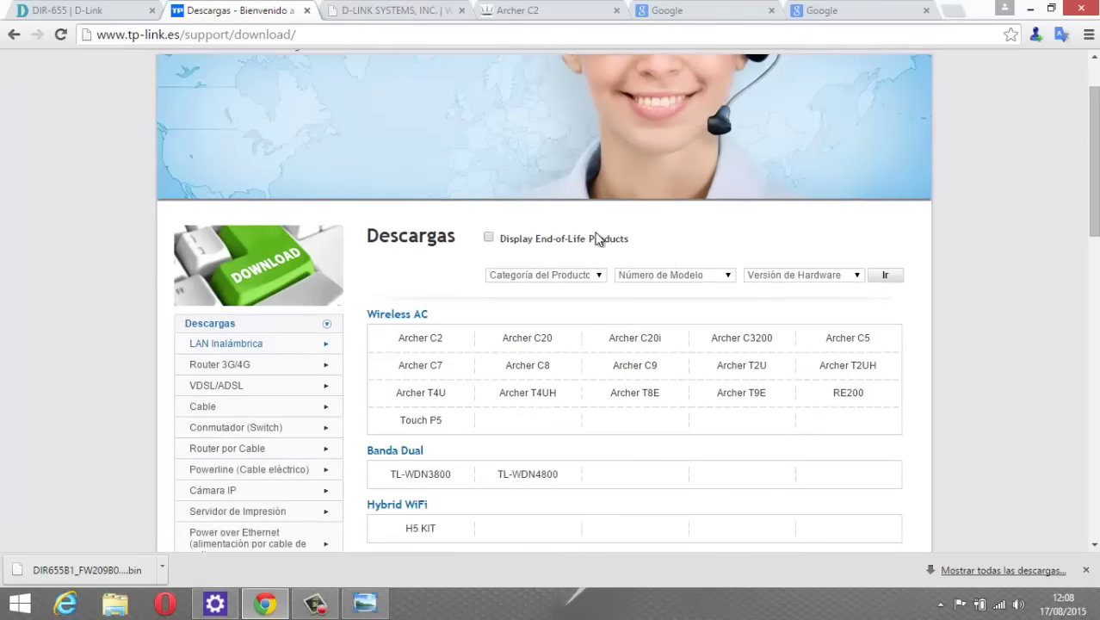
left_click(593, 276)
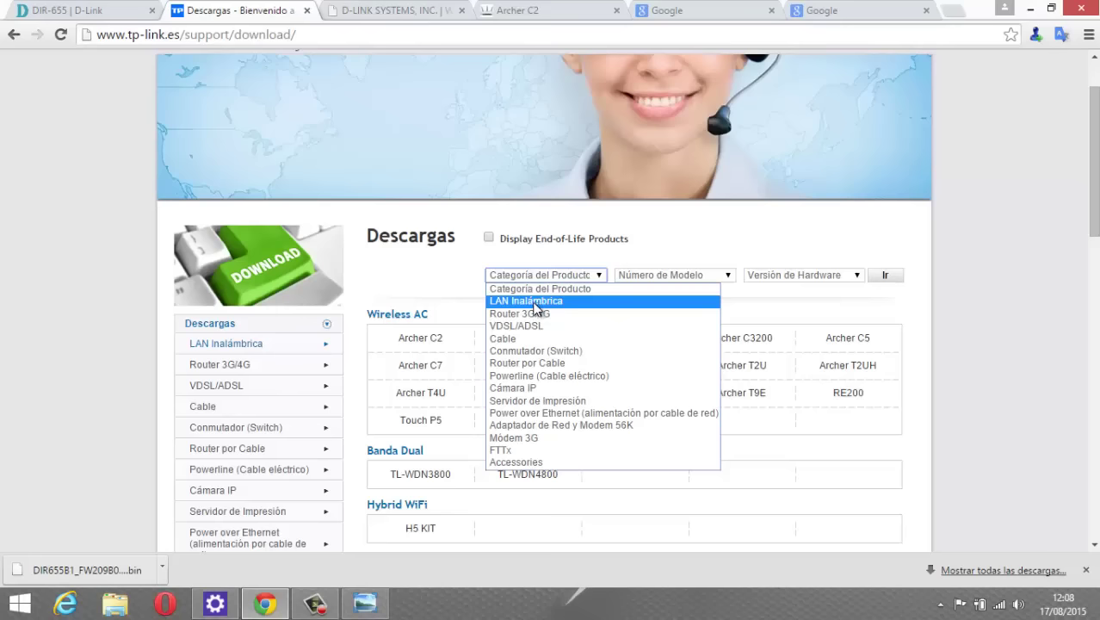
left_click(537, 305)
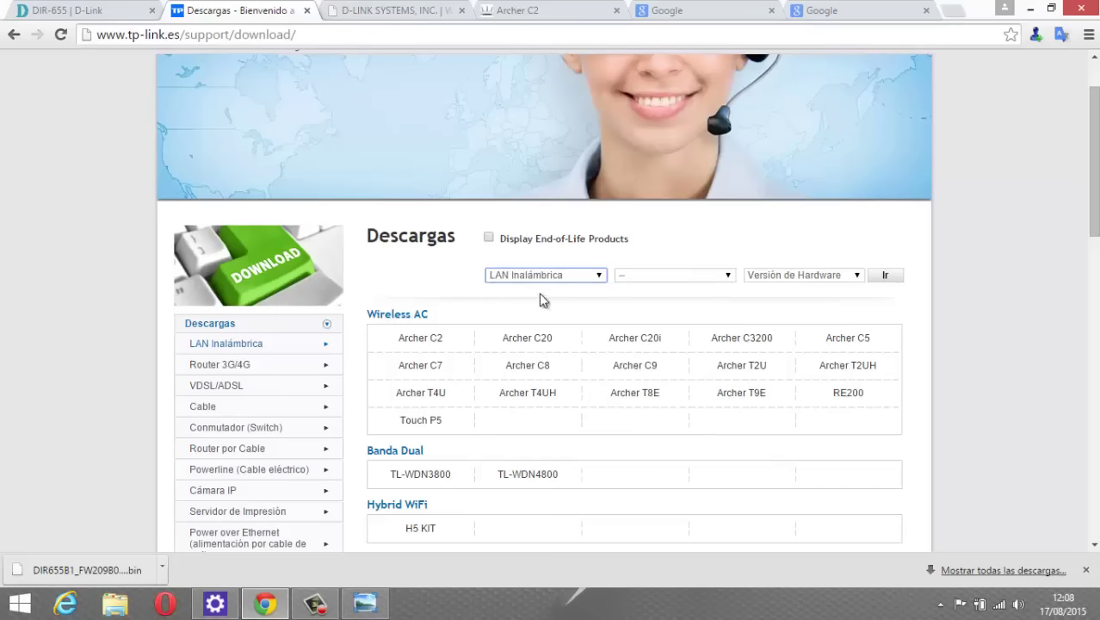
left_click(551, 277)
left_click(560, 274)
Select model TL-WPA4220T KIT, hardware version V1, and show its downloads.
left_click(696, 280)
scroll(671, 327, "down", 15)
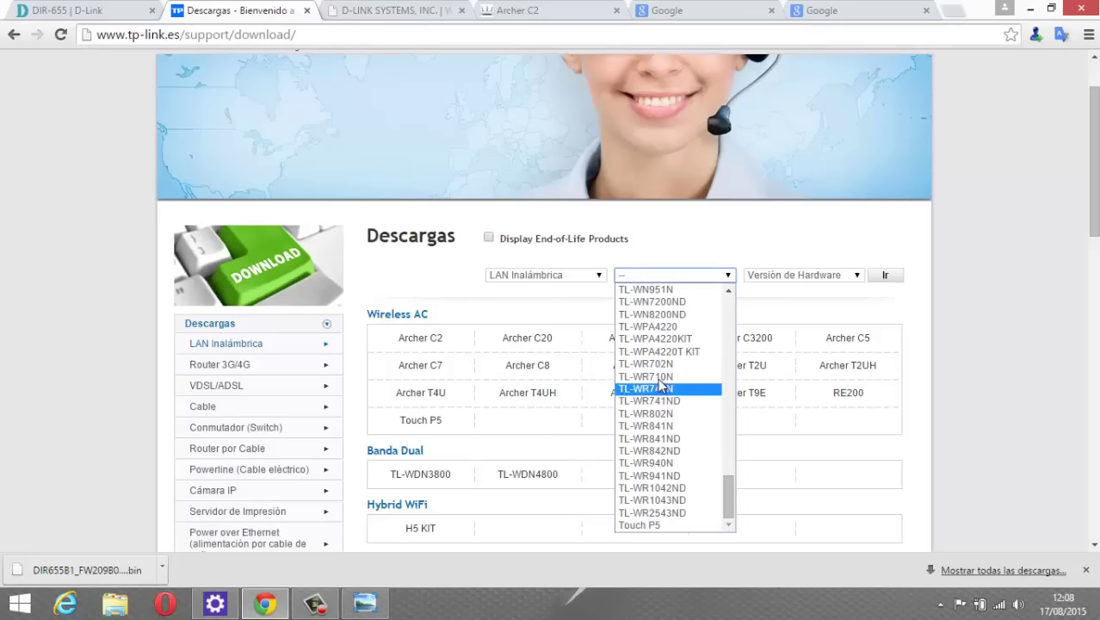
left_click(669, 352)
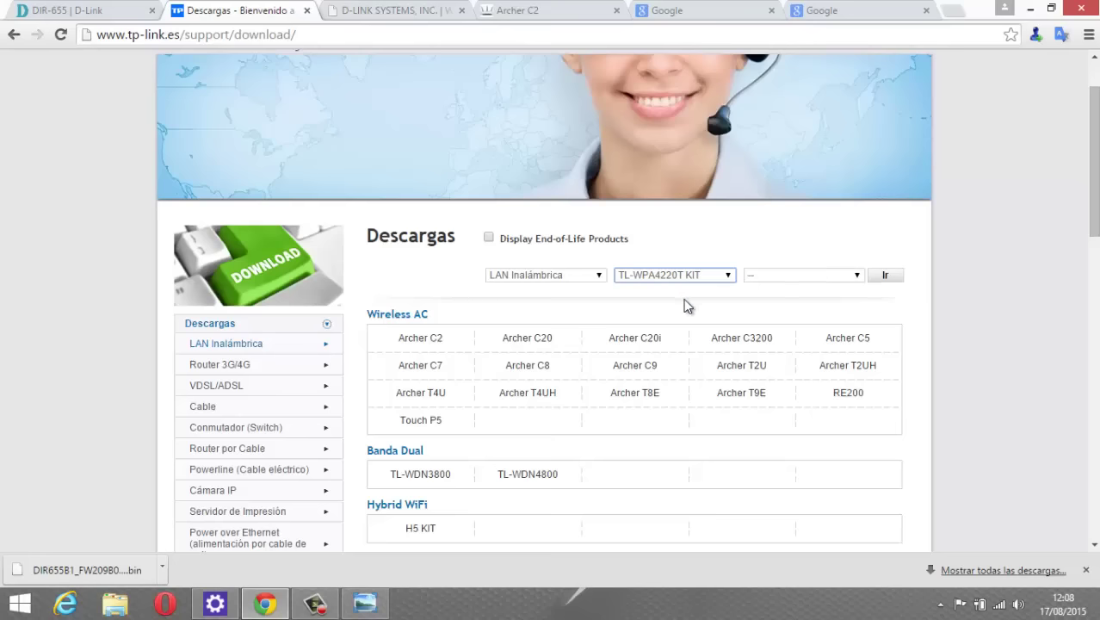
left_click(837, 277)
left_click(760, 315)
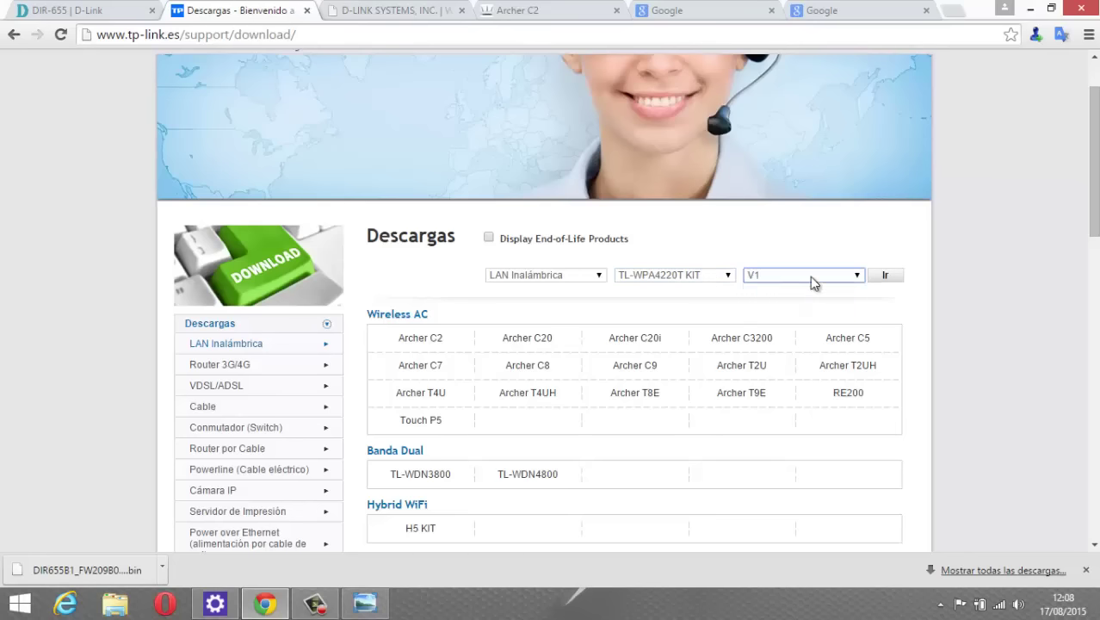
left_click(888, 278)
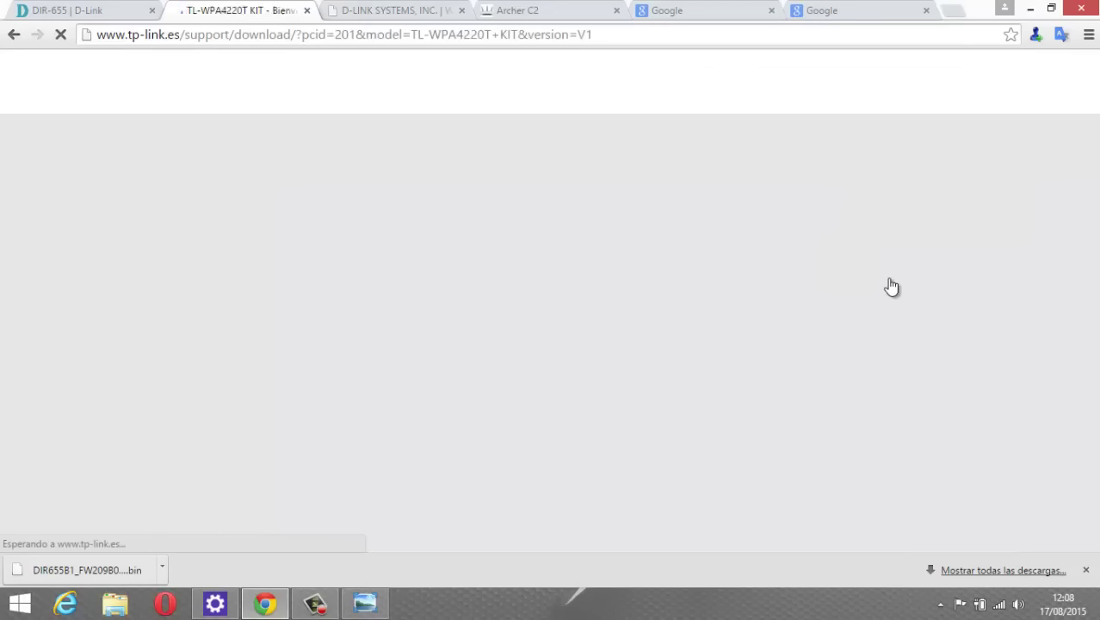
Download the TL-WPA4220(EU)_V1_140401.zip firmware, close the archive and return to the Archer C2 tab.
scroll(531, 323, "down", 4)
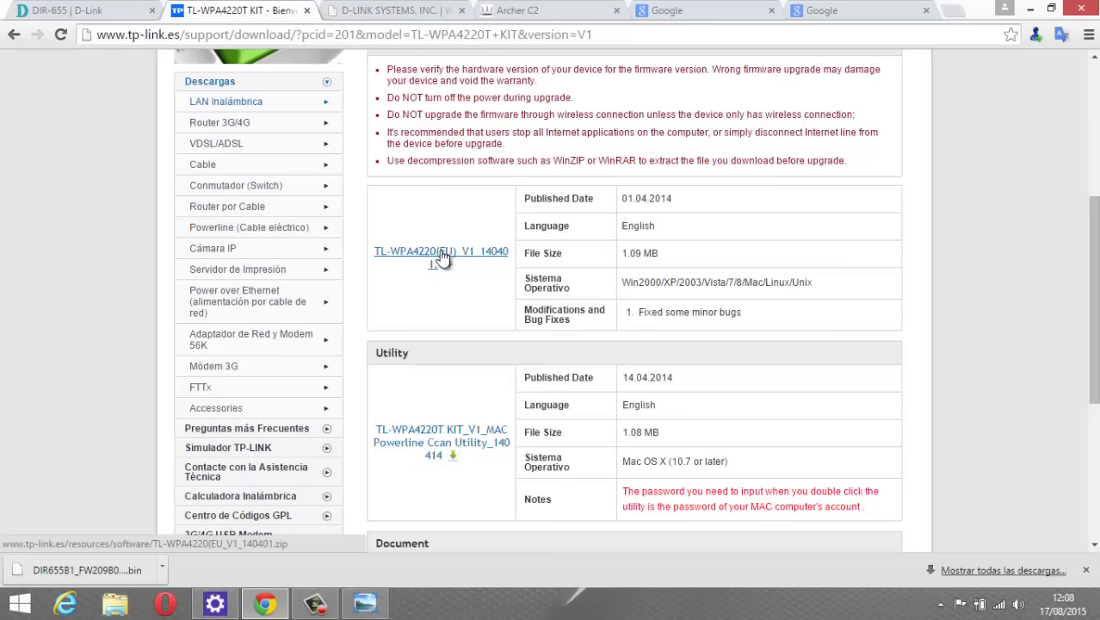
left_click(442, 257)
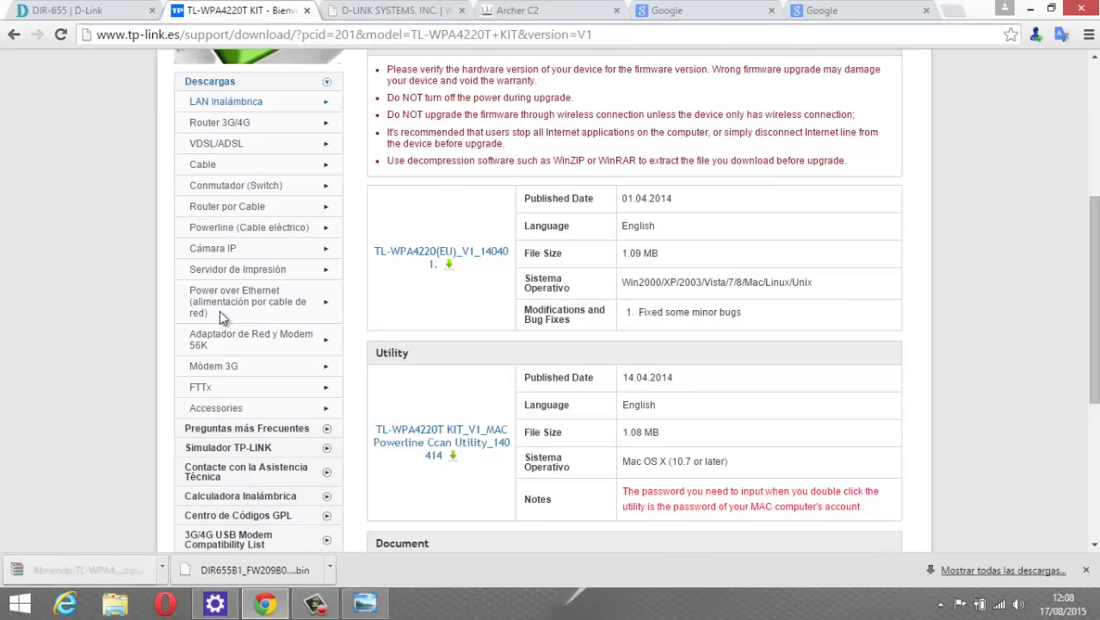
left_click(103, 240)
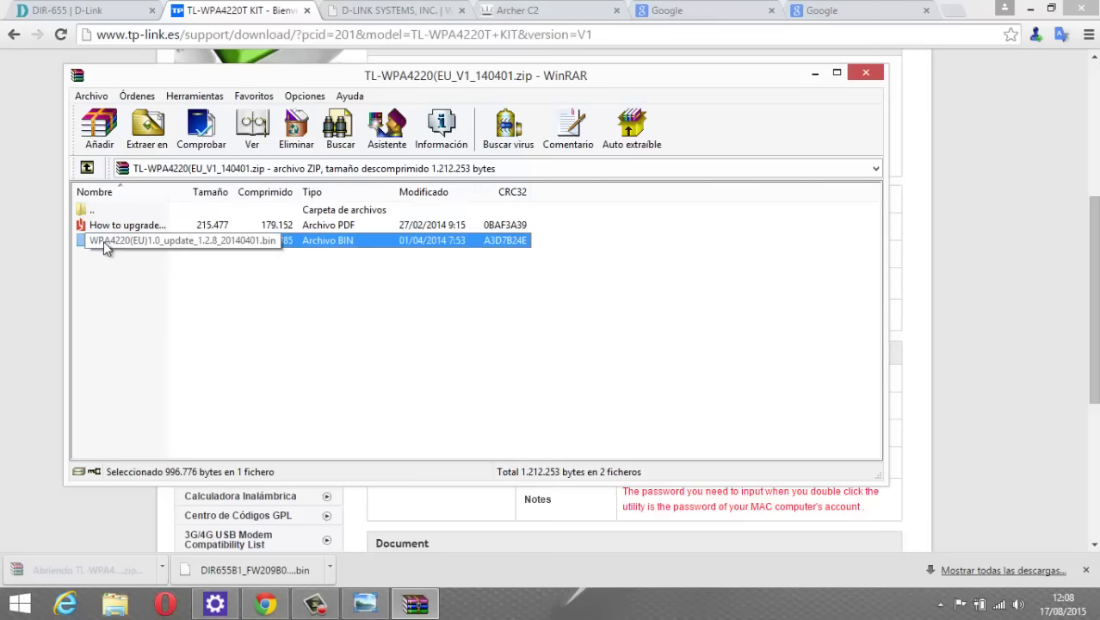
left_click(865, 73)
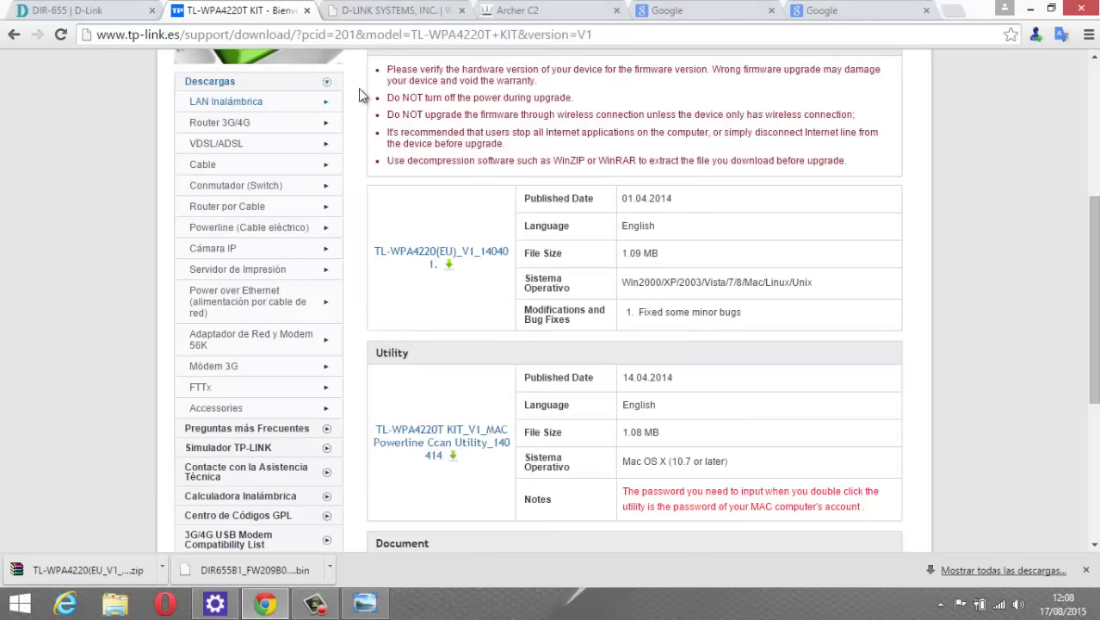
left_click(389, 11)
left_click(505, 13)
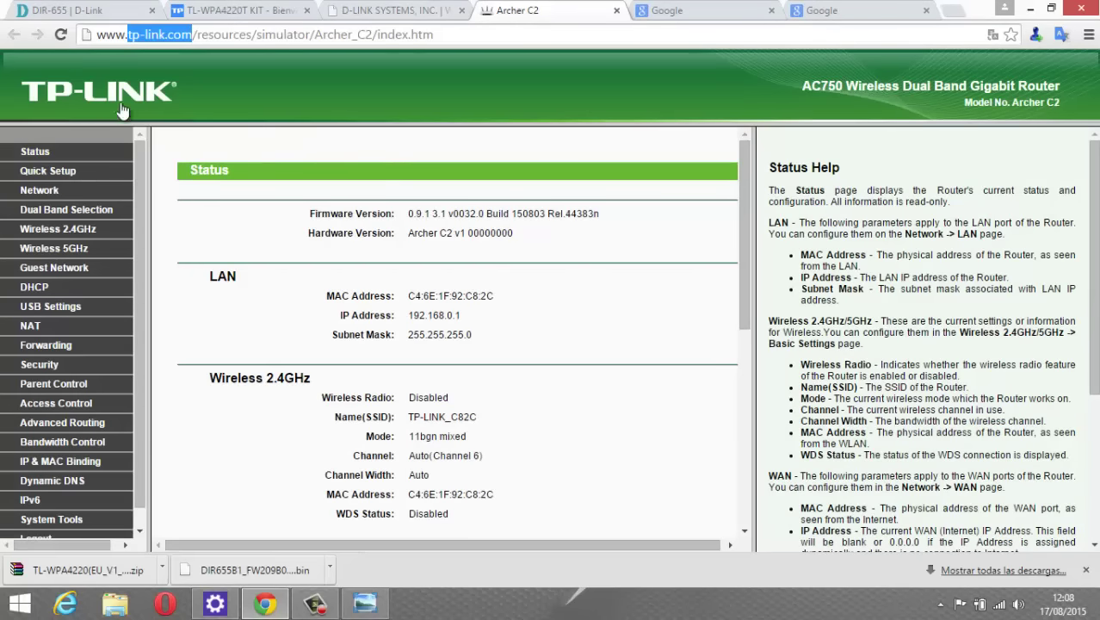
Go through the System Tools menu to the Archer C2 Firmware Upgrade page.
scroll(183, 361, "down", 2)
scroll(69, 383, "down", 1)
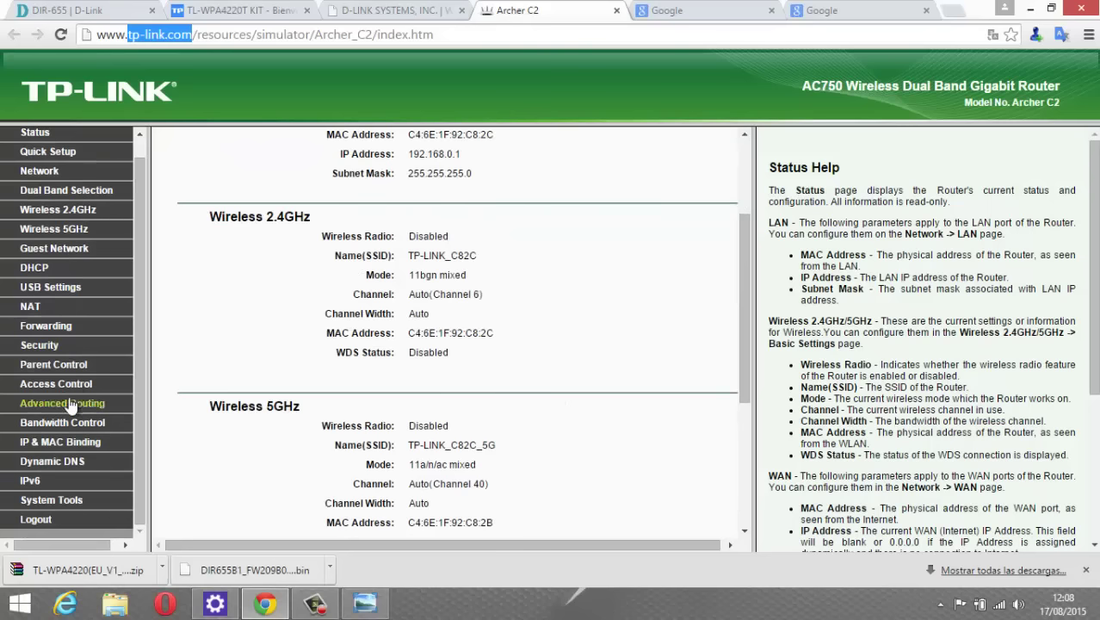
left_click(56, 508)
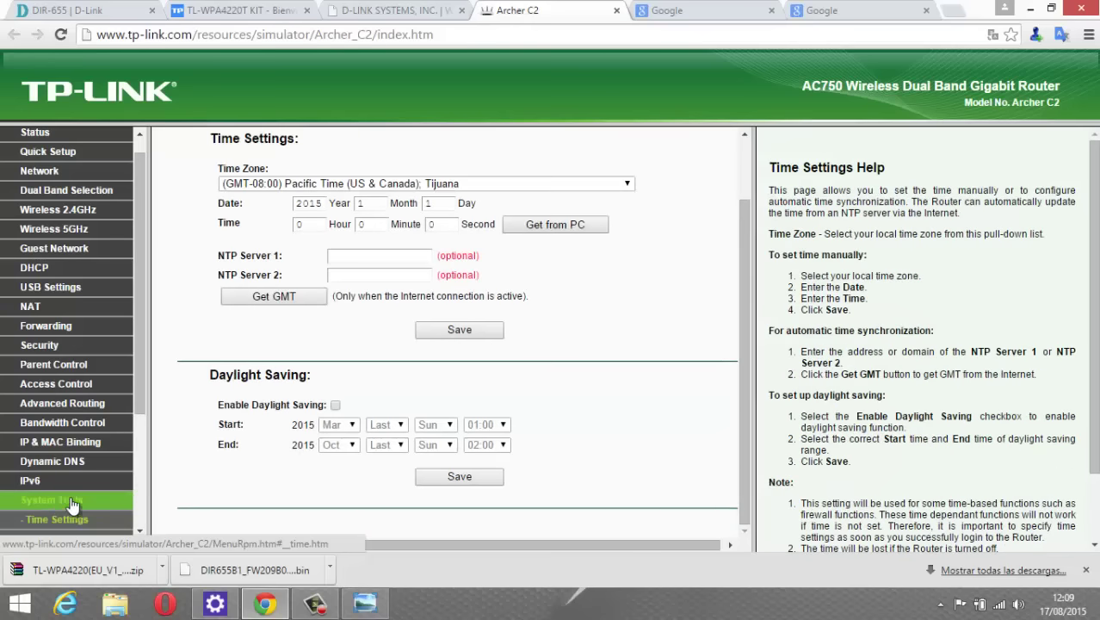
scroll(111, 486, "down", 2)
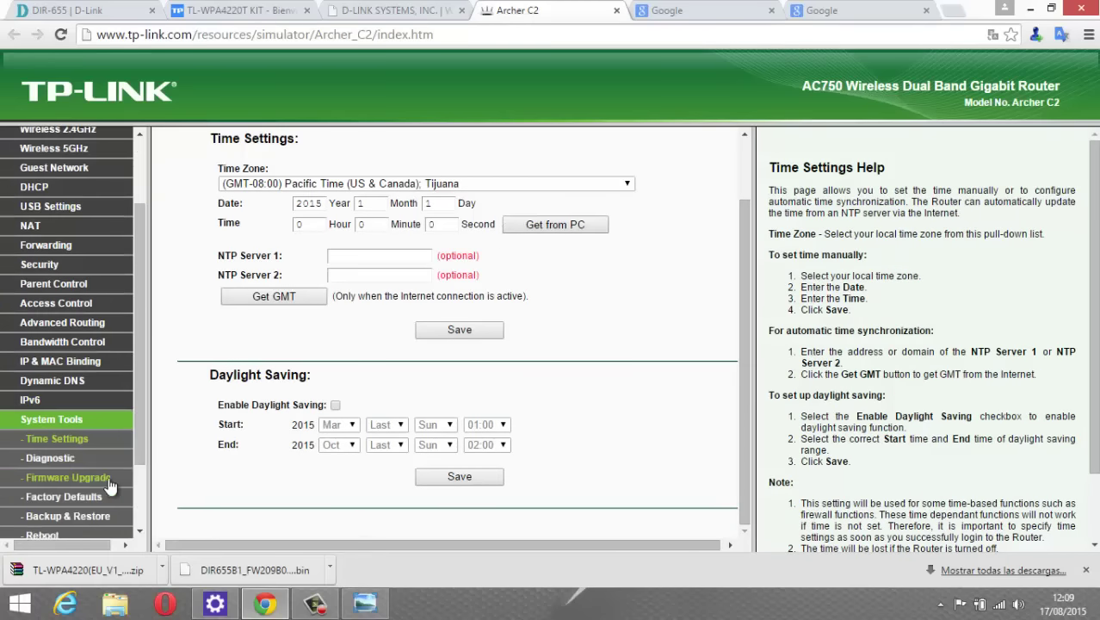
scroll(60, 422, "down", 2)
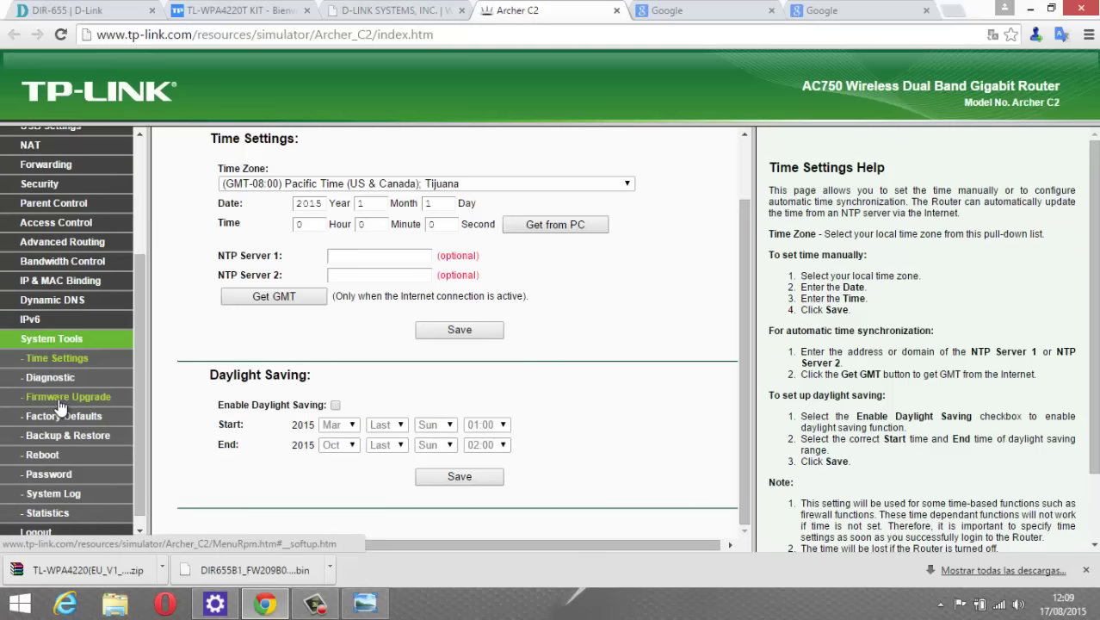
left_click(61, 401)
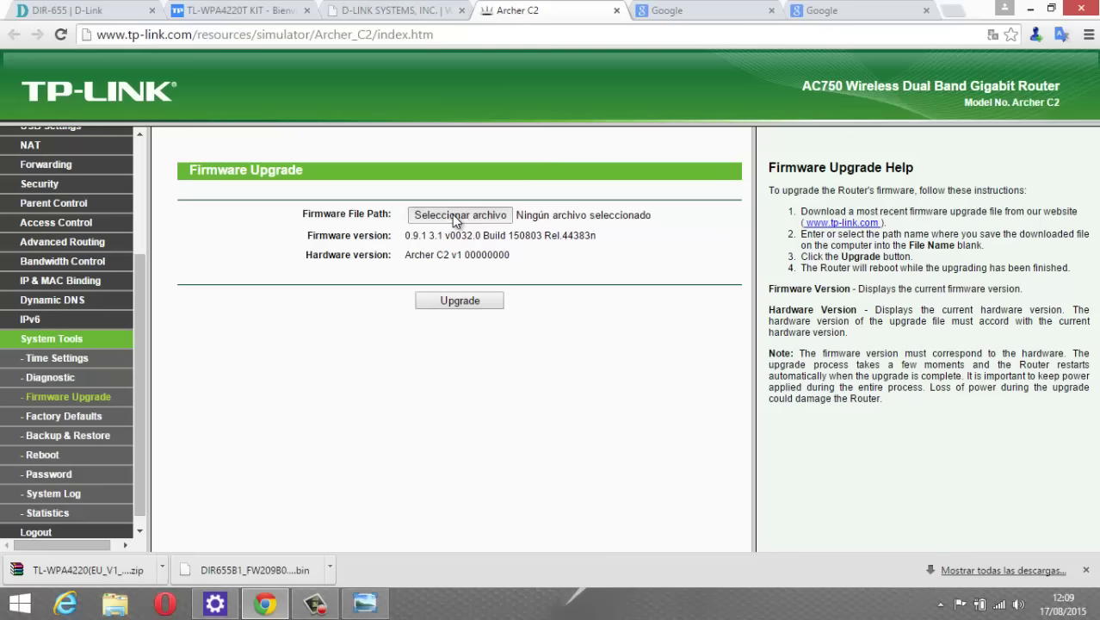
Upload the .bin firmware file from Música, start the upgrade, and minimise Chrome.
left_click(454, 217)
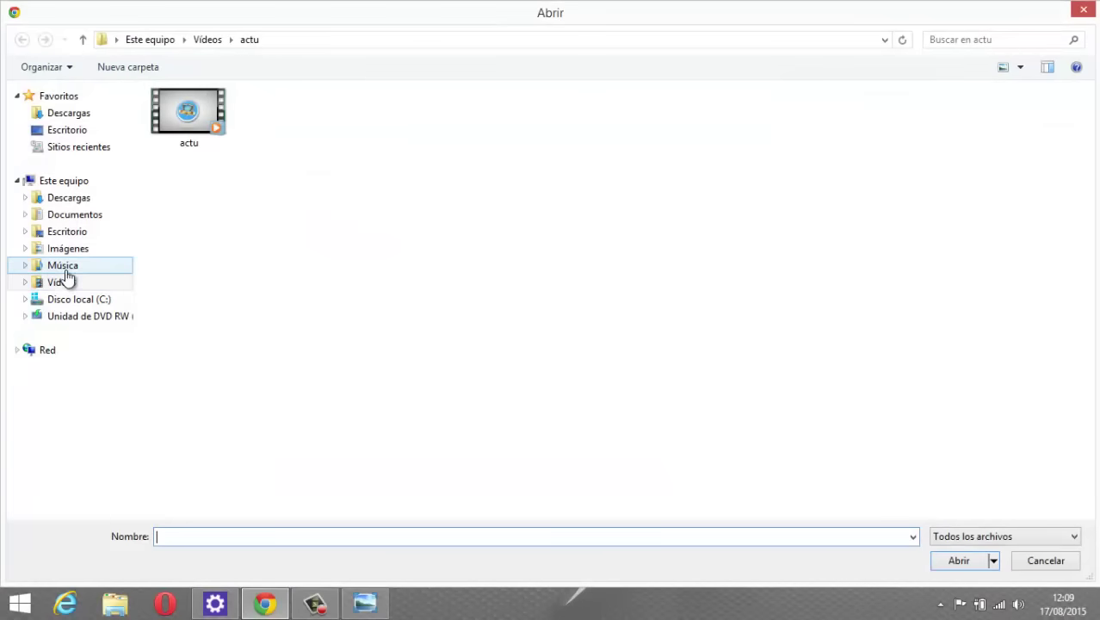
left_click(64, 267)
left_click(202, 154)
double_click(202, 155)
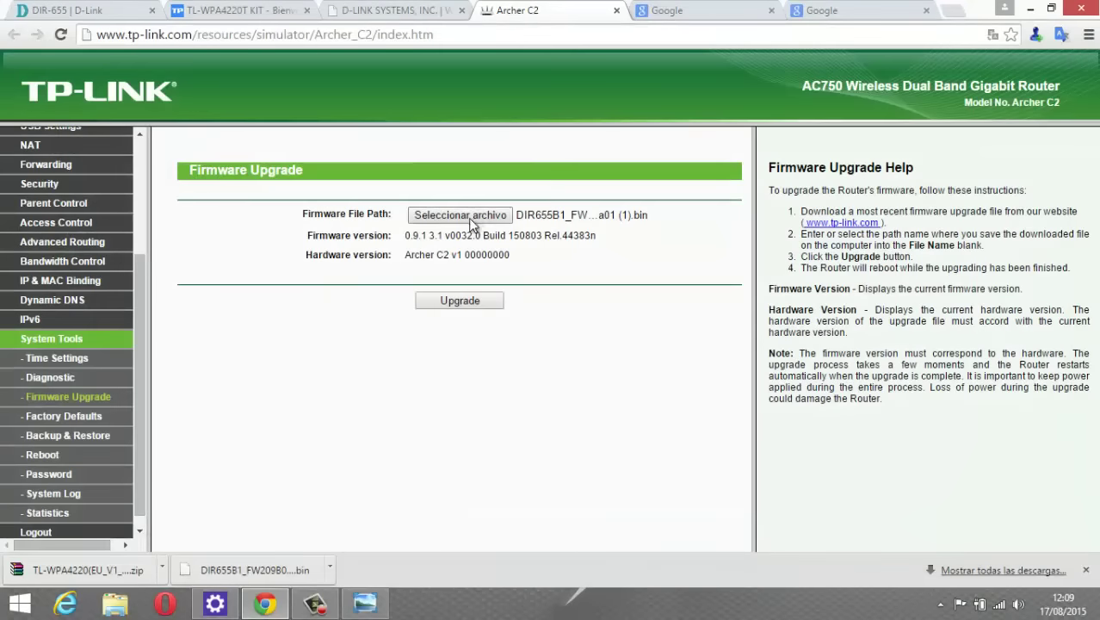
left_click(461, 301)
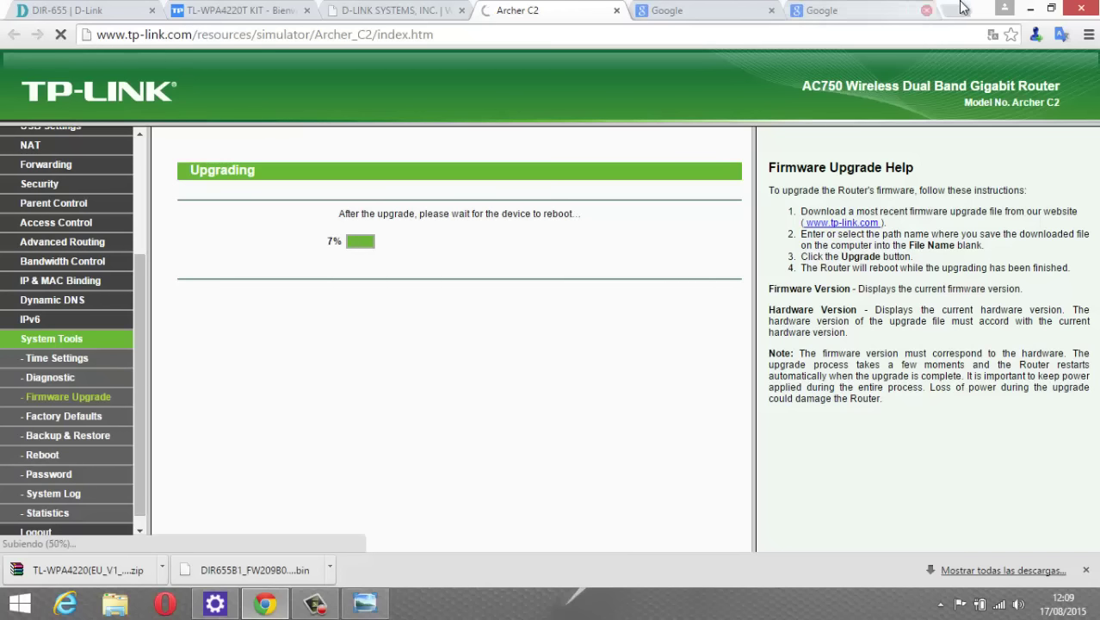
left_click(1030, 8)
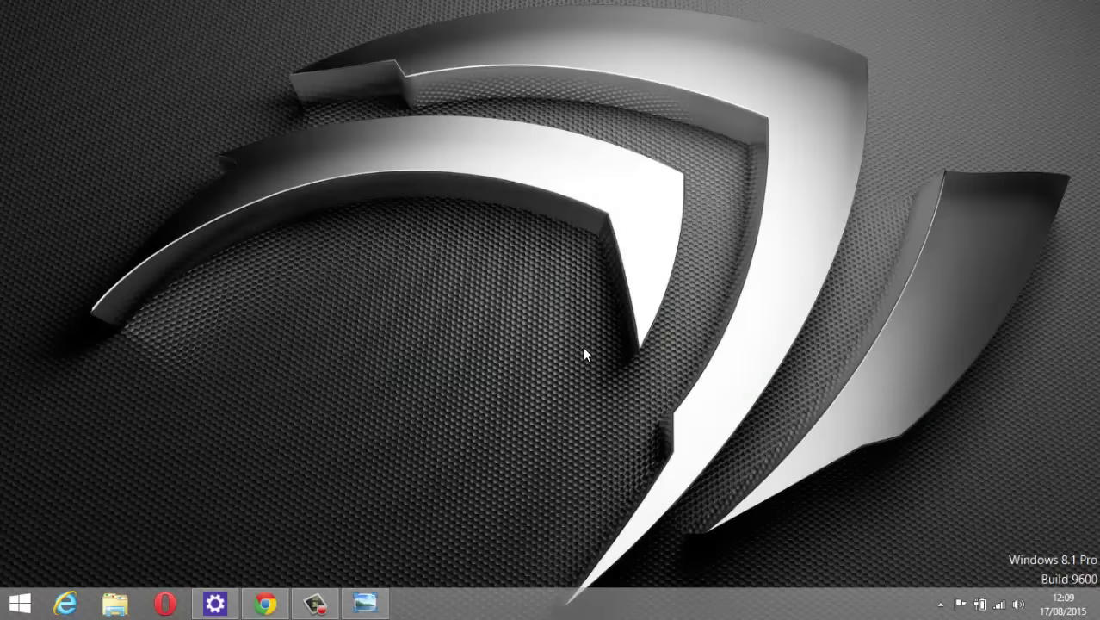
left_click(998, 604)
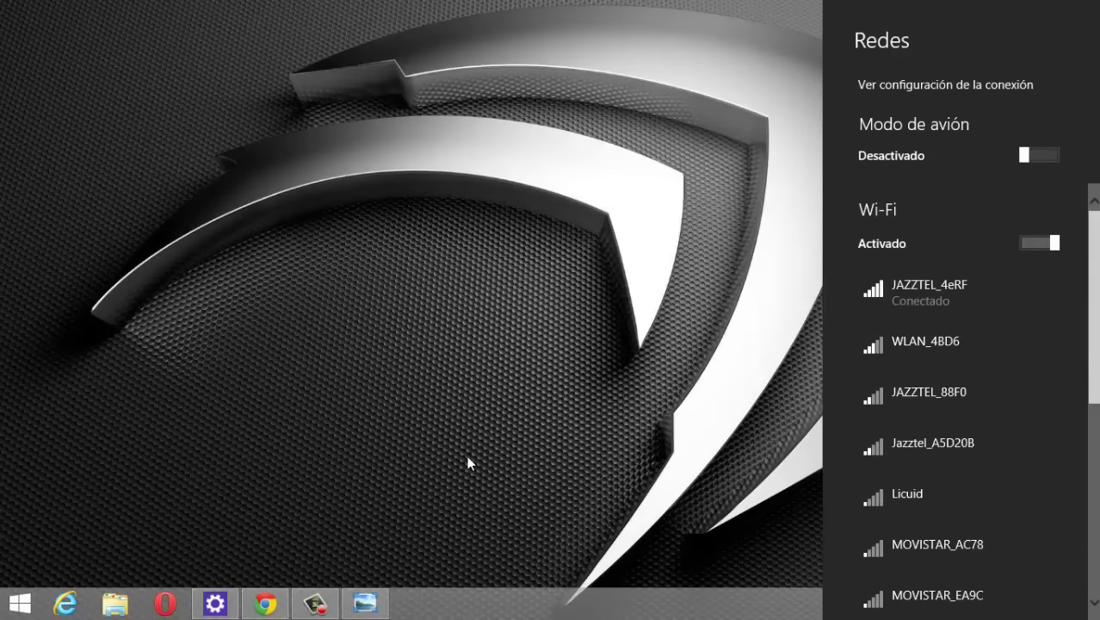
left_click(449, 430)
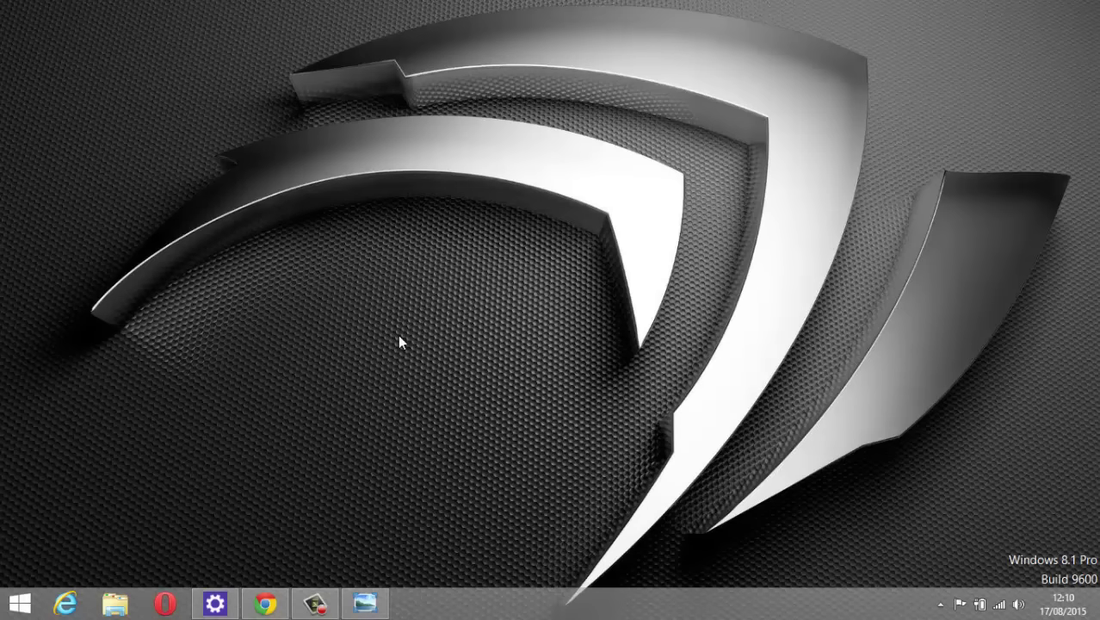
Launch Local Group Policy Editor with gpedit.msc from the Run box.
key("super+r")
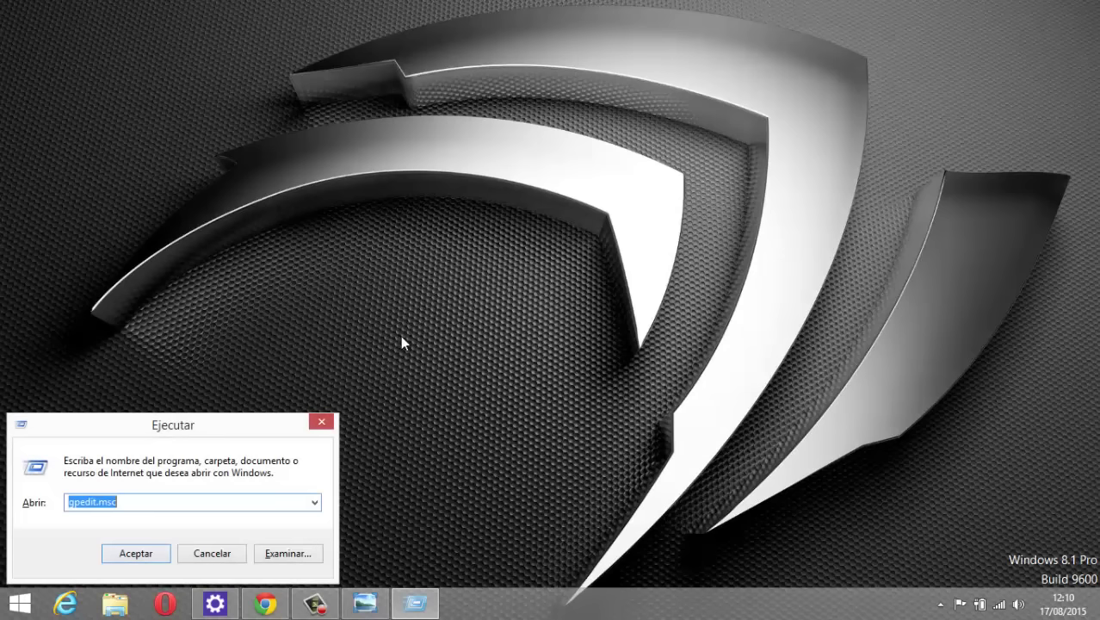
left_click_drag(222, 420, 510, 275)
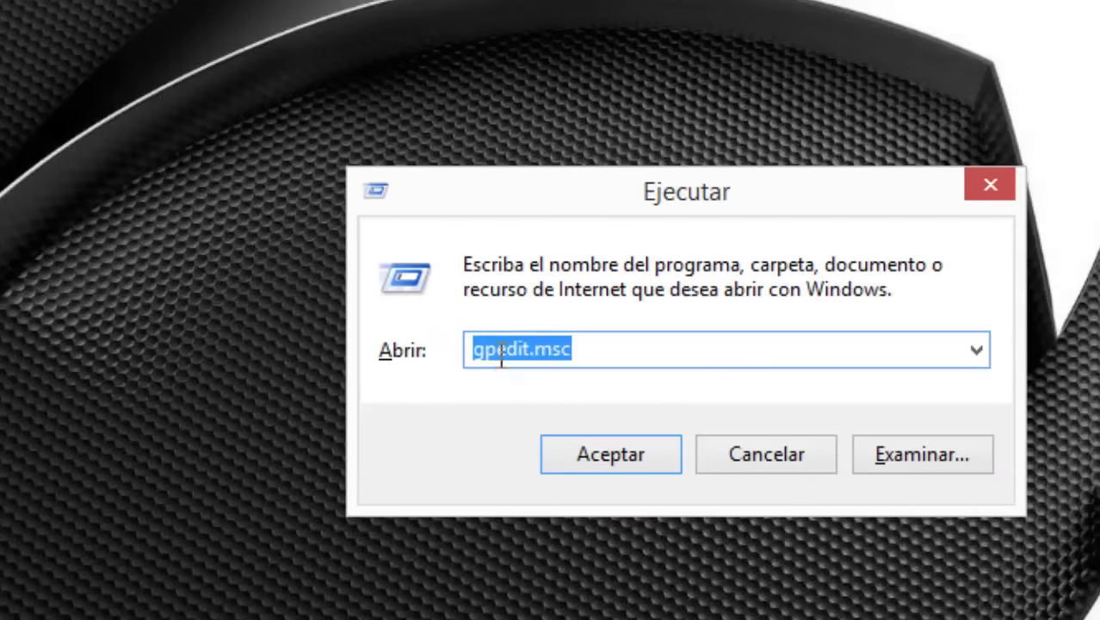
left_click(399, 355)
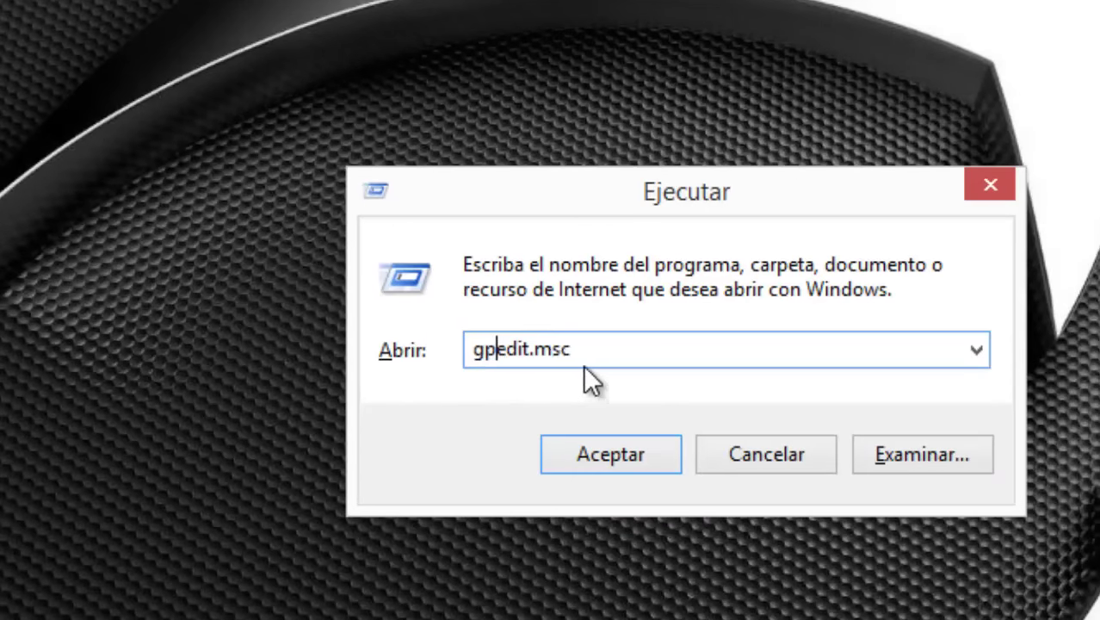
left_click(611, 454)
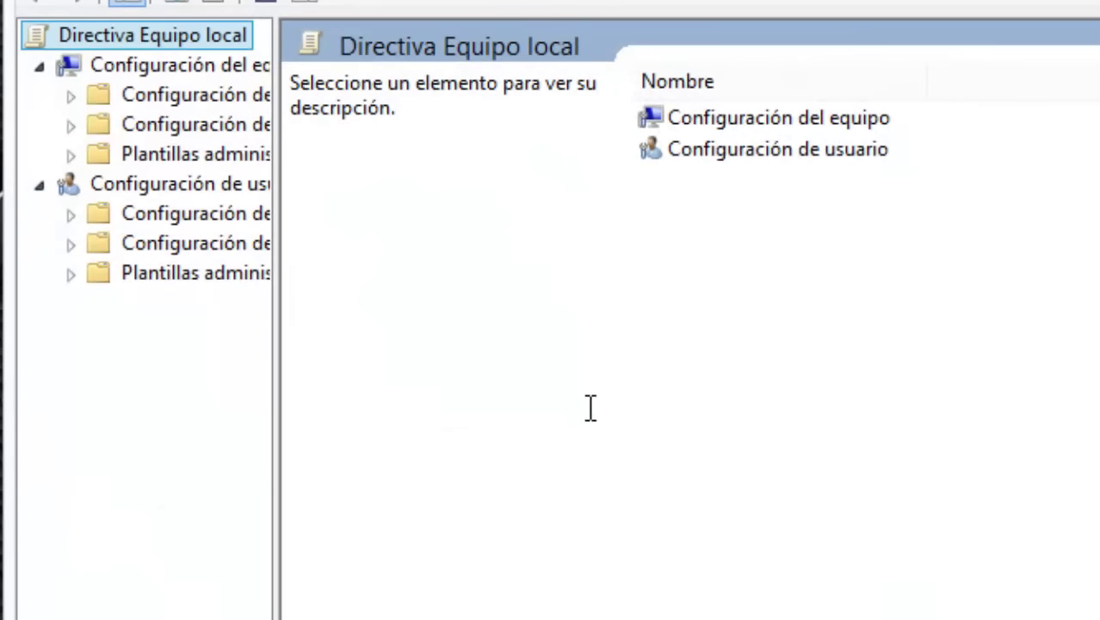
Expand Configuración del equipo > Plantillas administrativas > Red to list its policy folders.
left_click_drag(272, 404, 504, 447)
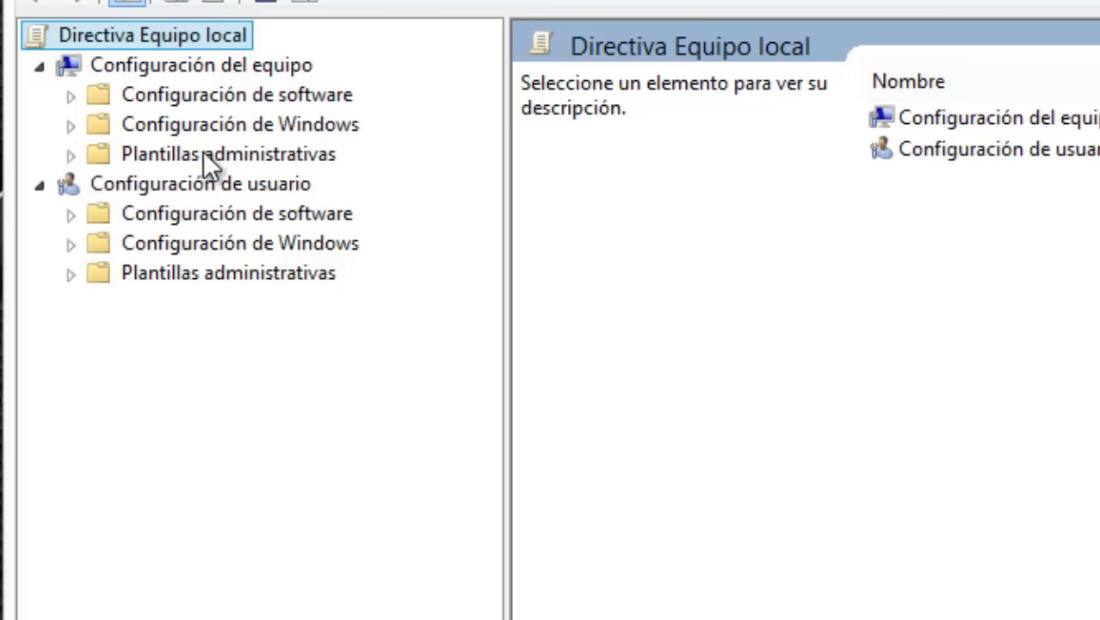
left_click(72, 157)
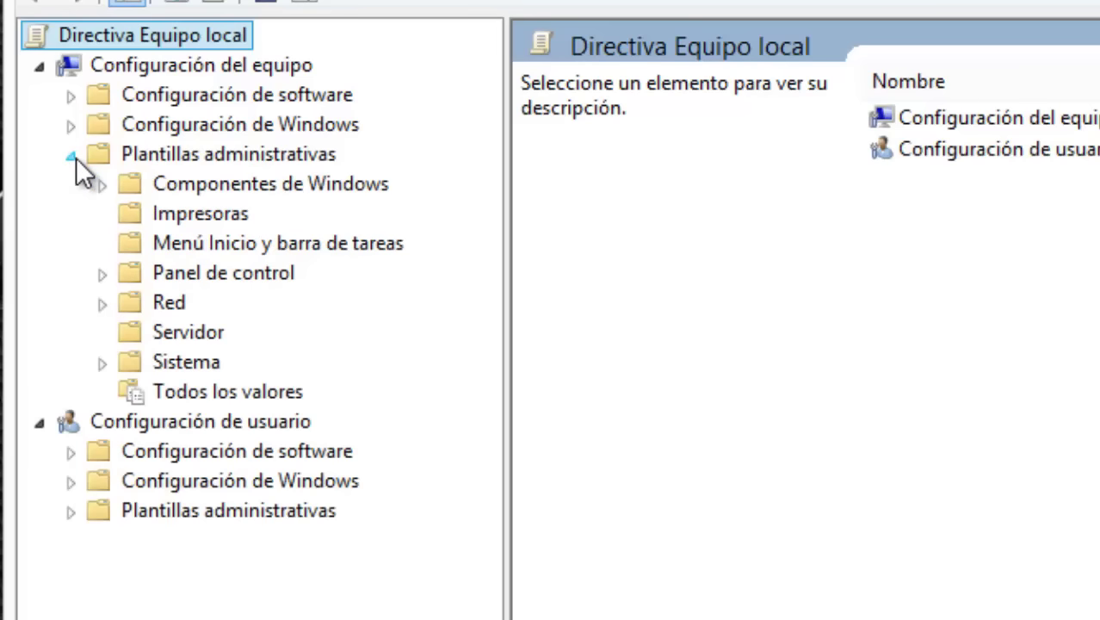
left_click(162, 306)
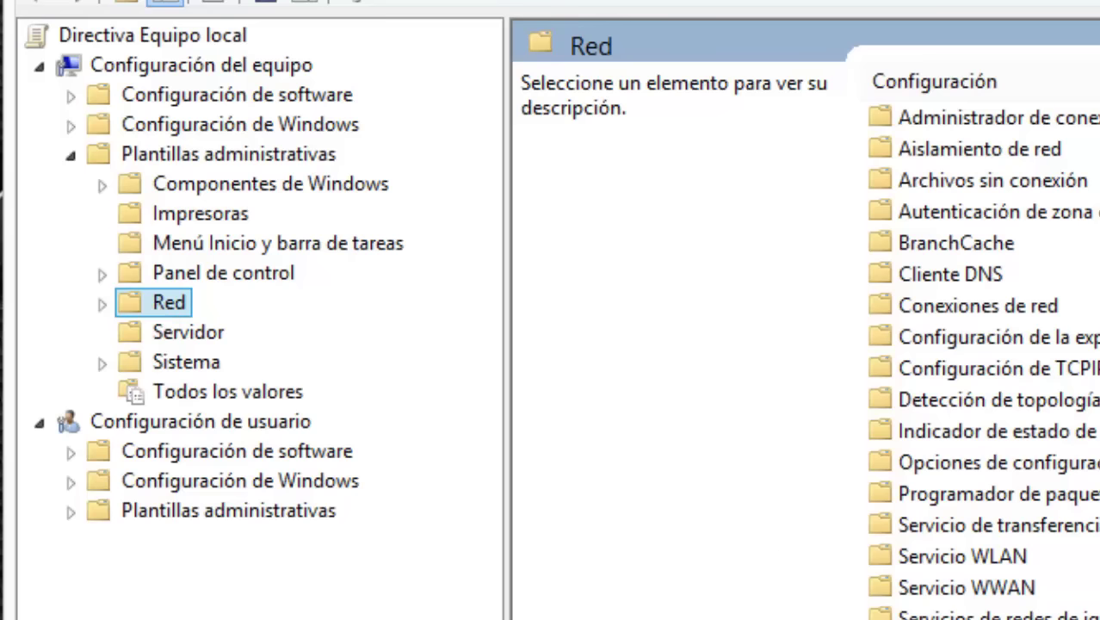
scroll(981, 362, "down", 2)
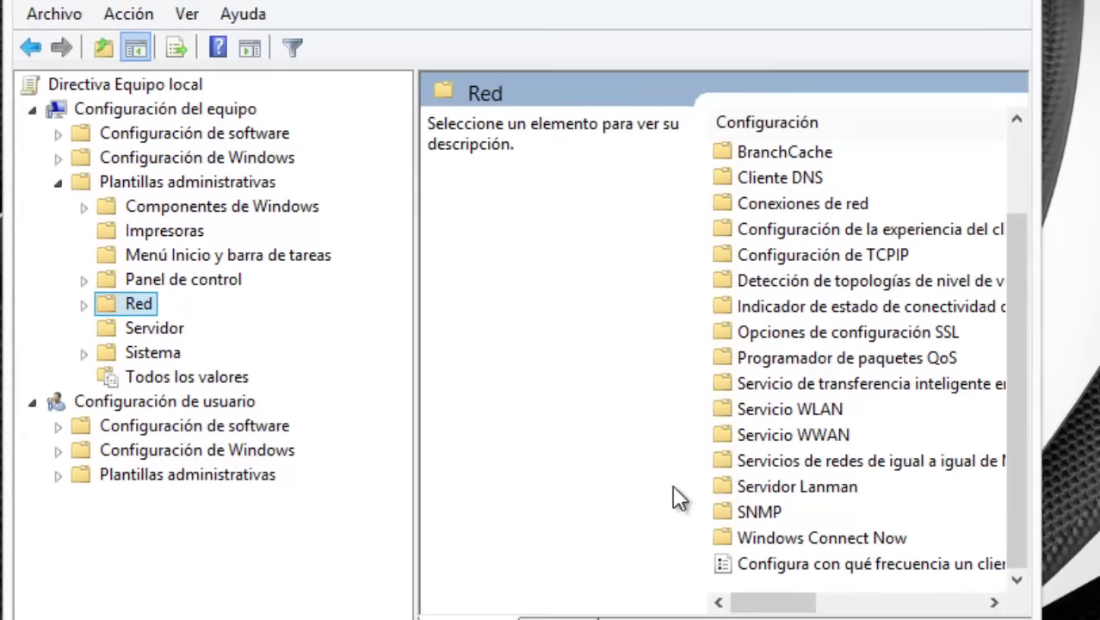
left_click(84, 304)
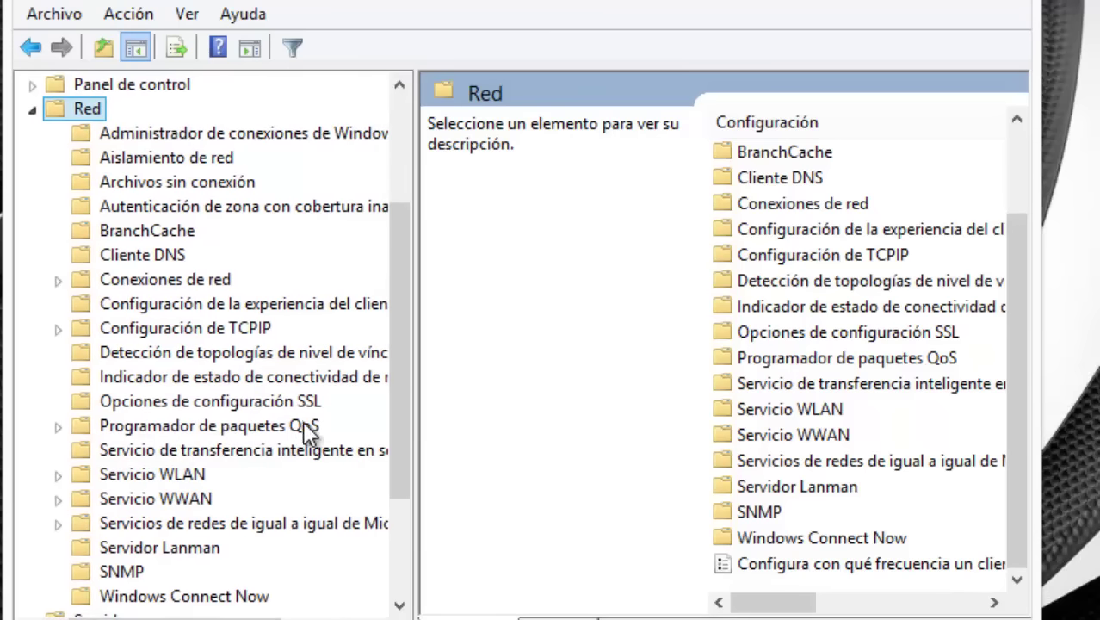
Open the Limitar ancho de banda reservable policy under Programador de paquetes QoS.
left_click(291, 428)
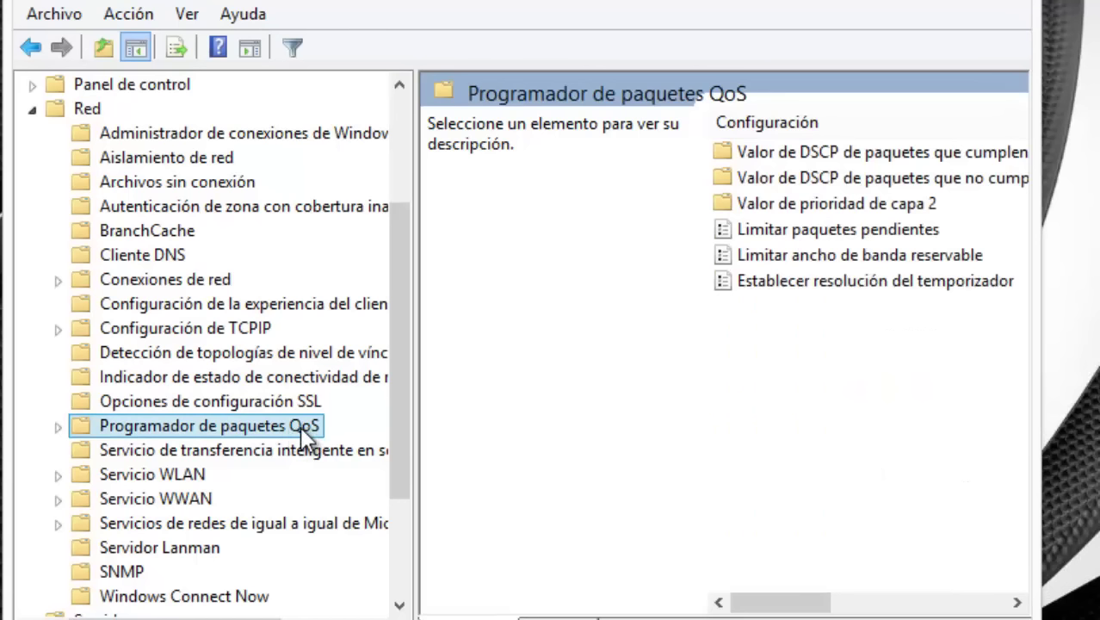
double_click(790, 255)
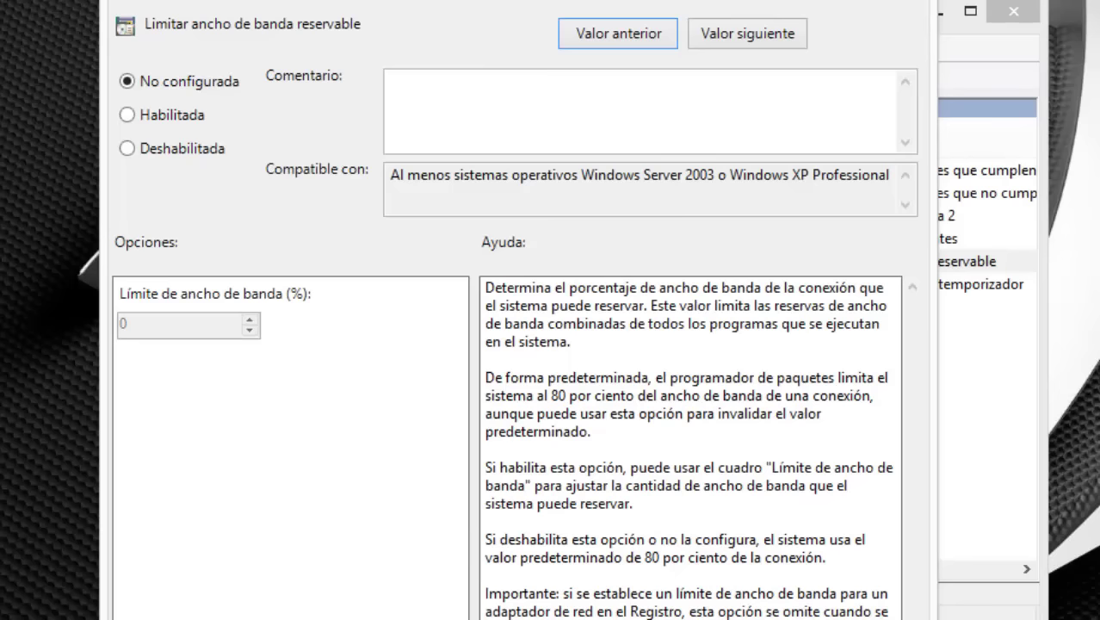
left_click_drag(516, 0, 662, 0)
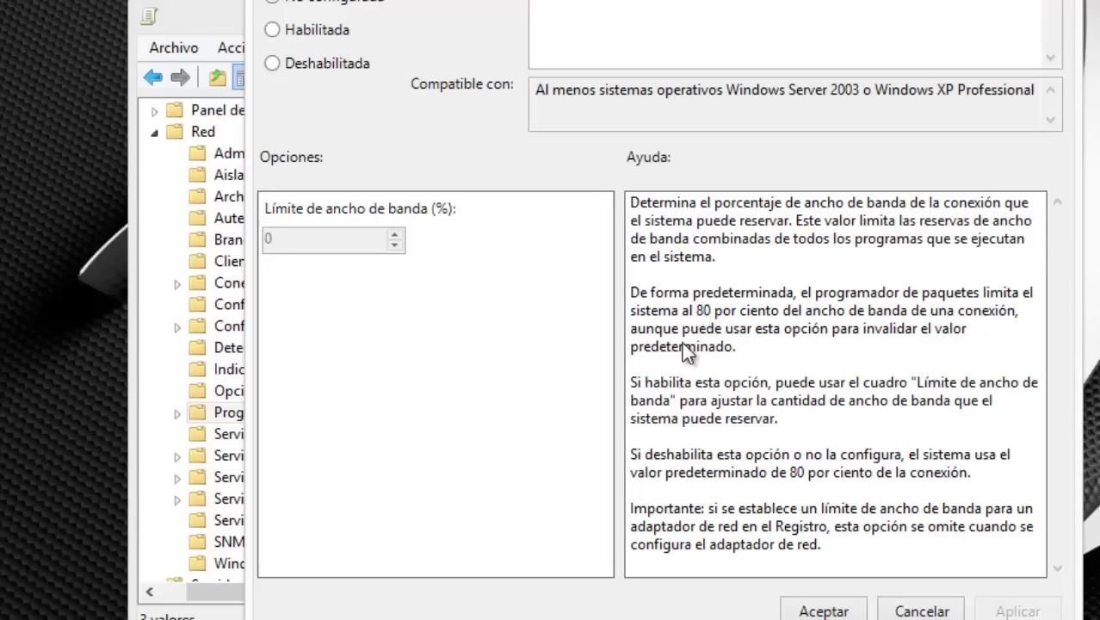
Enable the policy with a 0% bandwidth limit, apply, confirm, and close the editor.
left_click(303, 31)
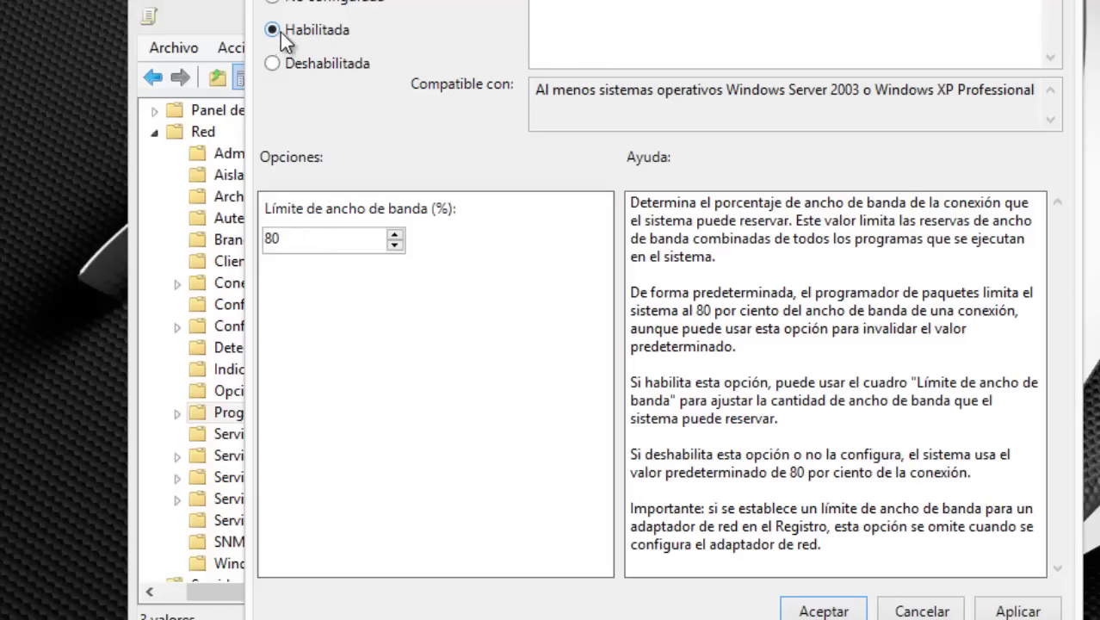
double_click(300, 238)
type("0")
left_click(1015, 611)
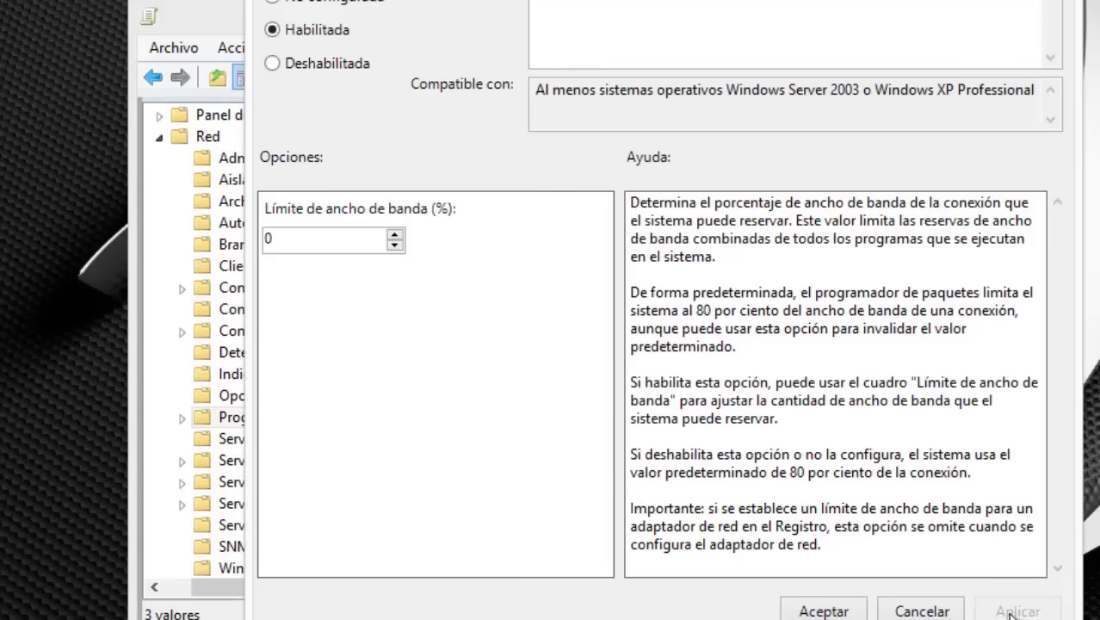
left_click(824, 610)
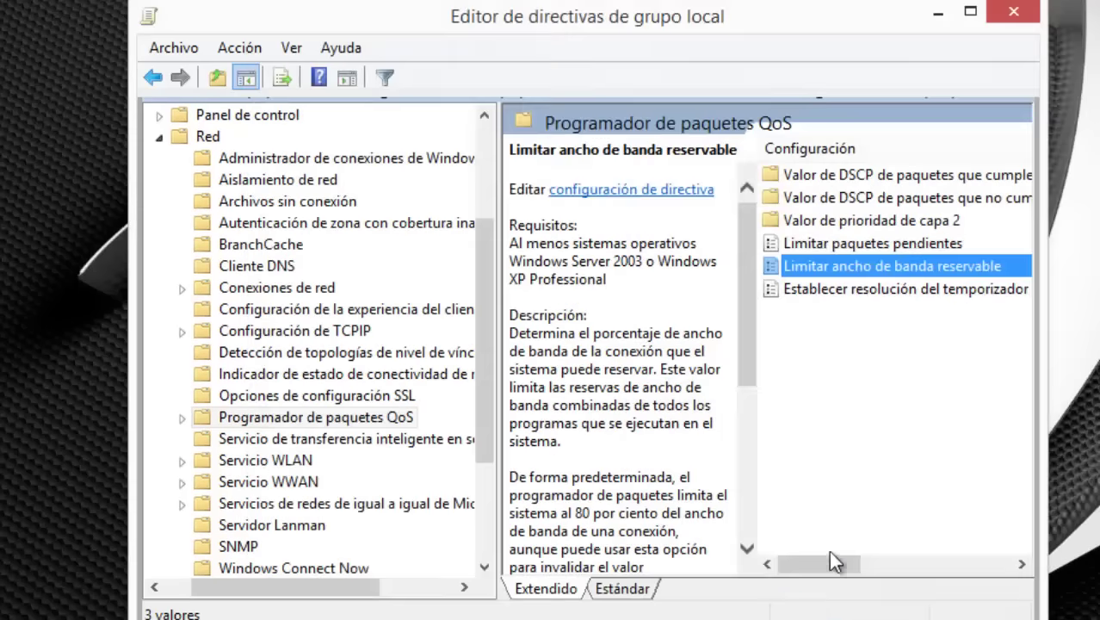
left_click(1008, 7)
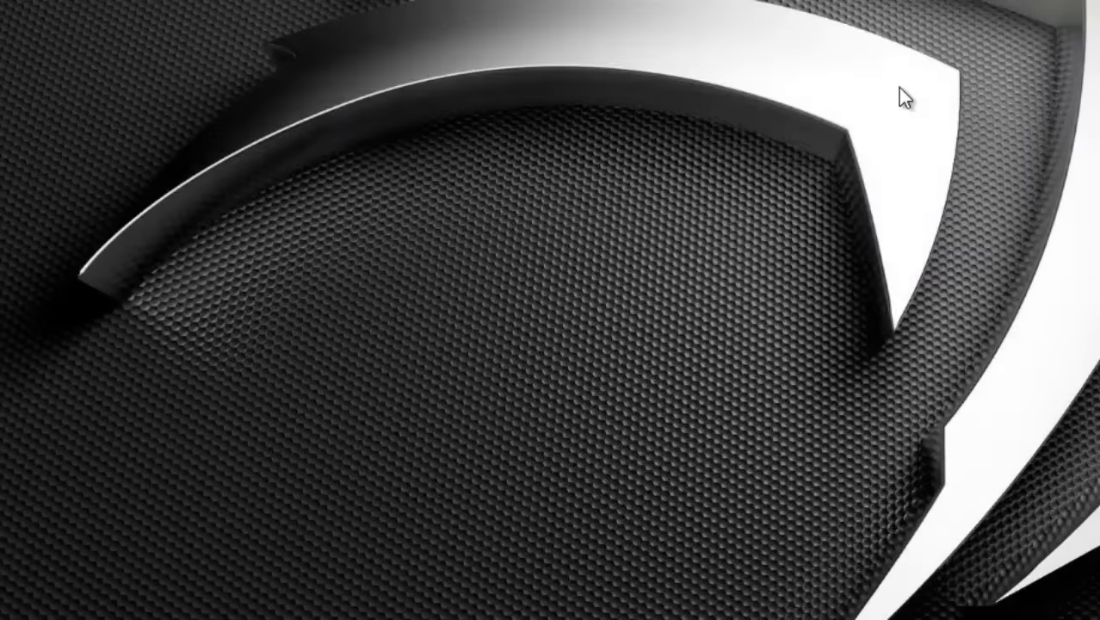